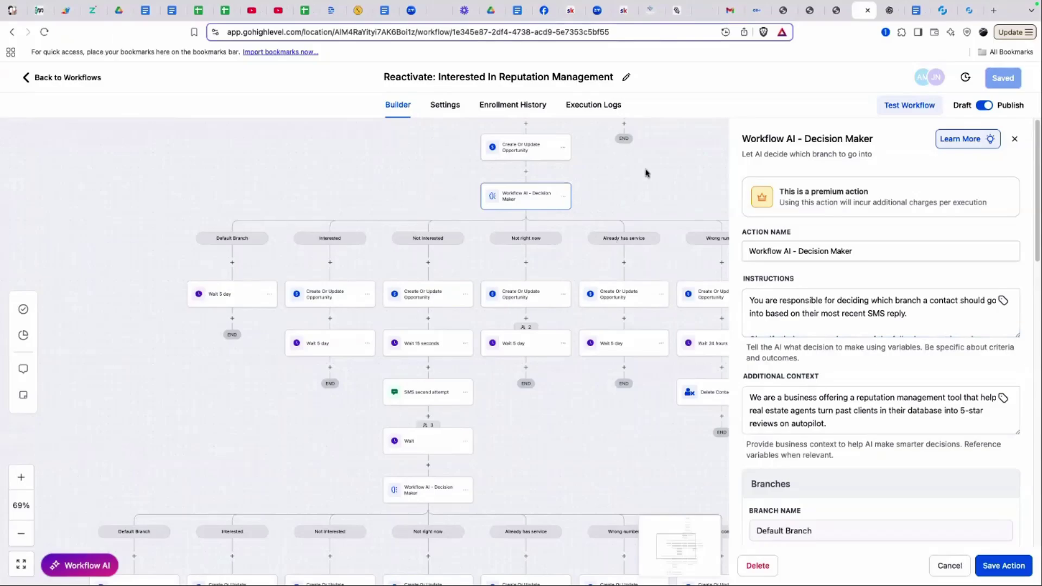
Pan the canvas to show the Decision Maker's Contact Reply and Time Out paths
left_click_drag(648, 175, 623, 251)
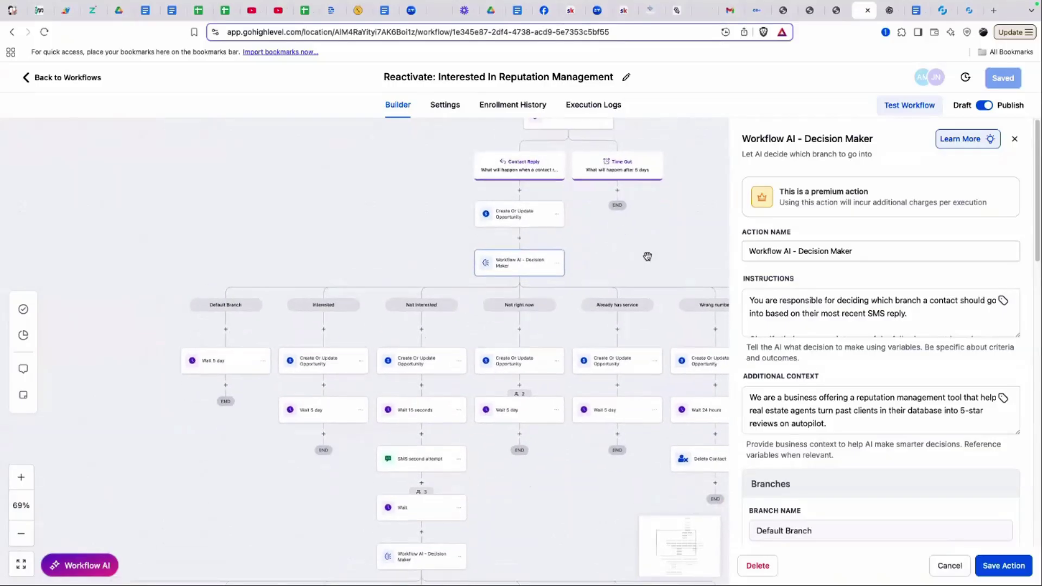
scroll(847, 349, "down", 1)
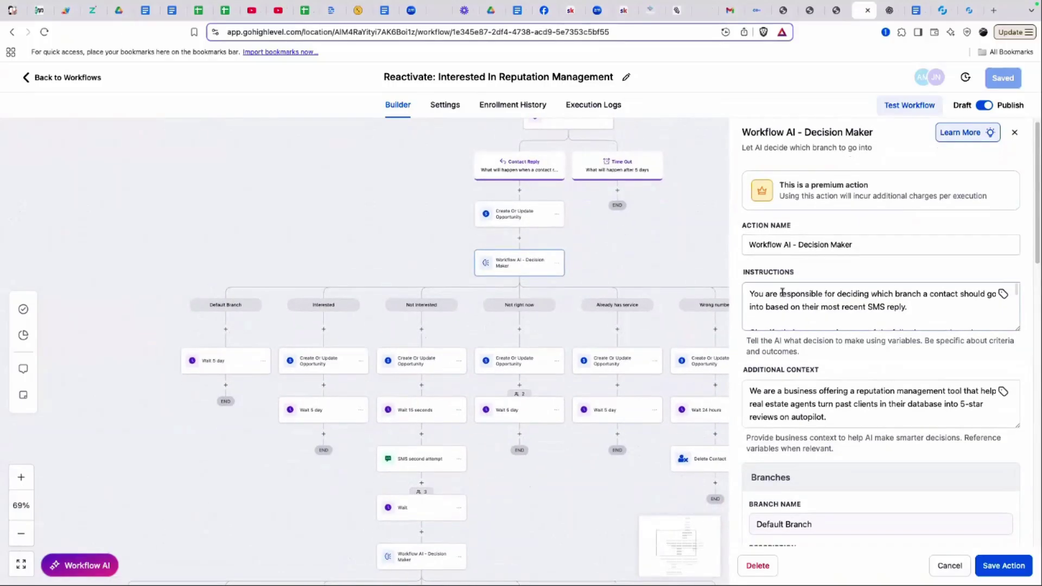
scroll(855, 349, "down", 5)
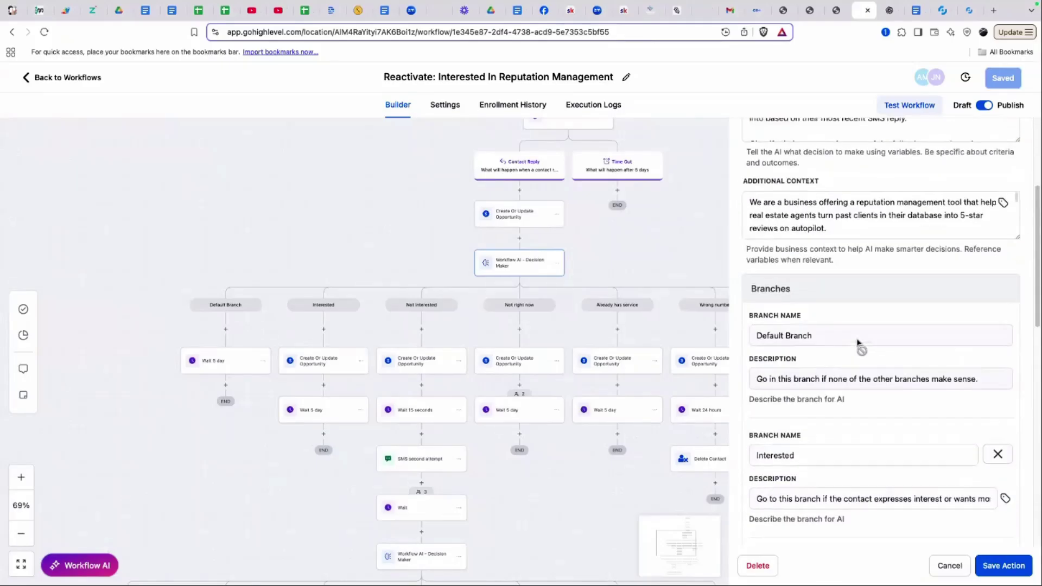
scroll(820, 353, "down", 3)
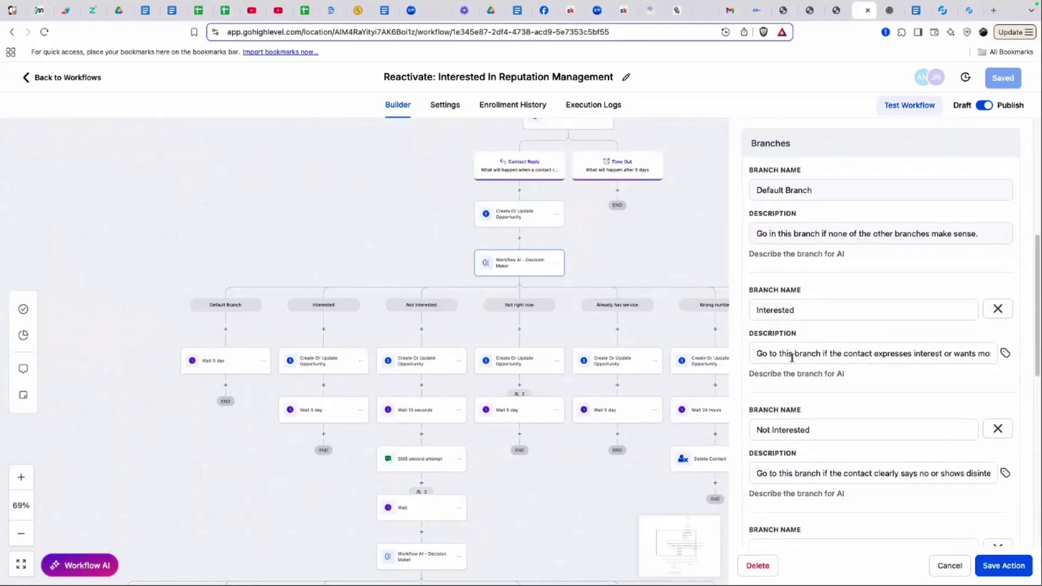
scroll(798, 353, "down", 5)
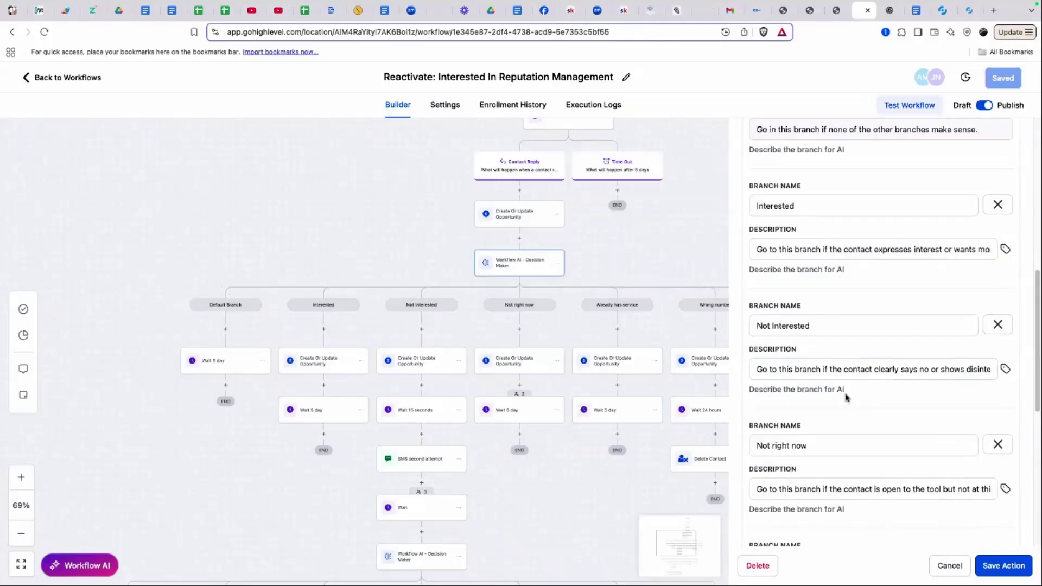
scroll(820, 377, "down", 5)
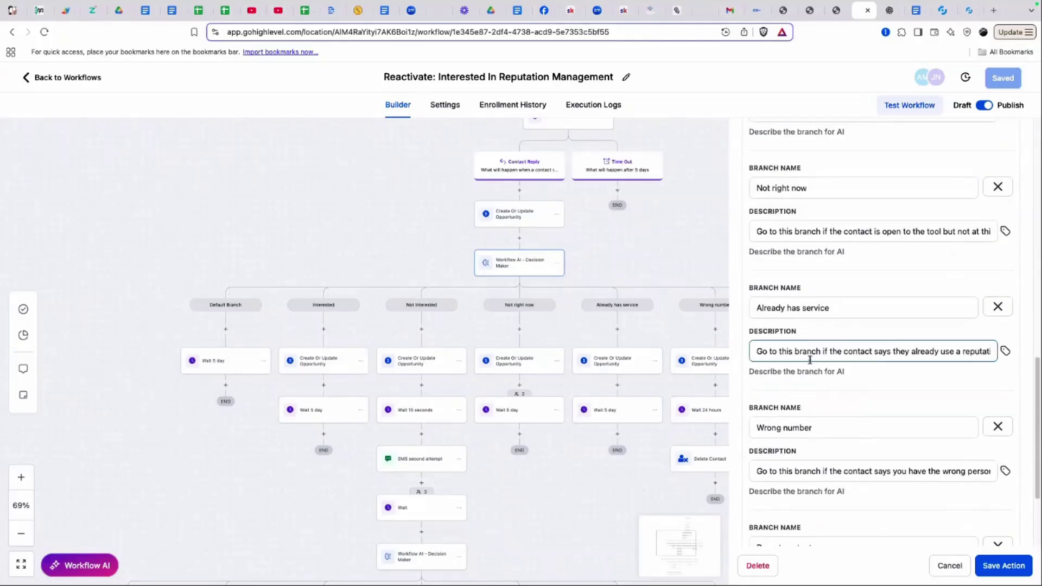
scroll(812, 361, "down", 3)
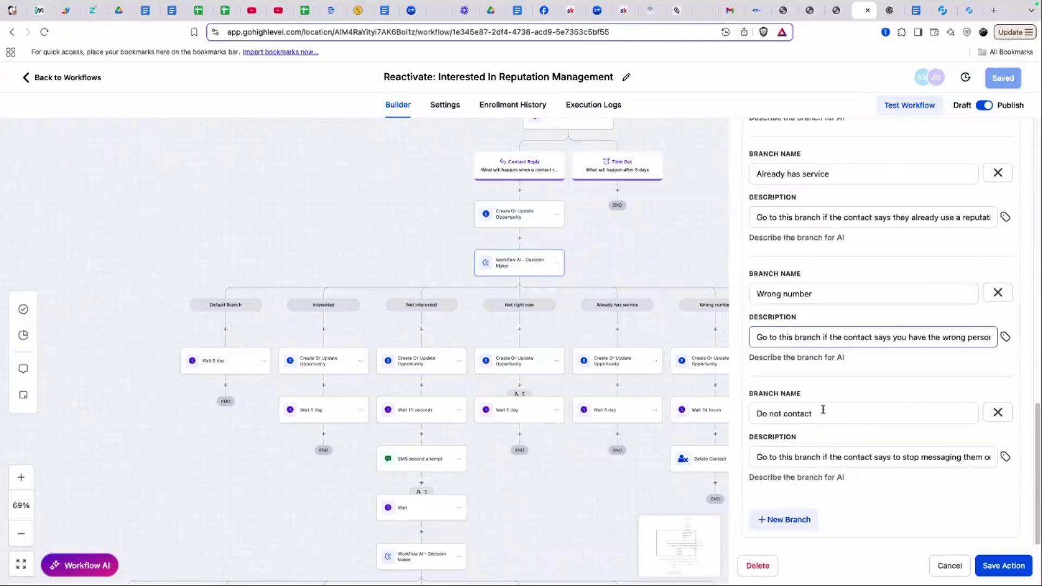
scroll(849, 428, "up", 15)
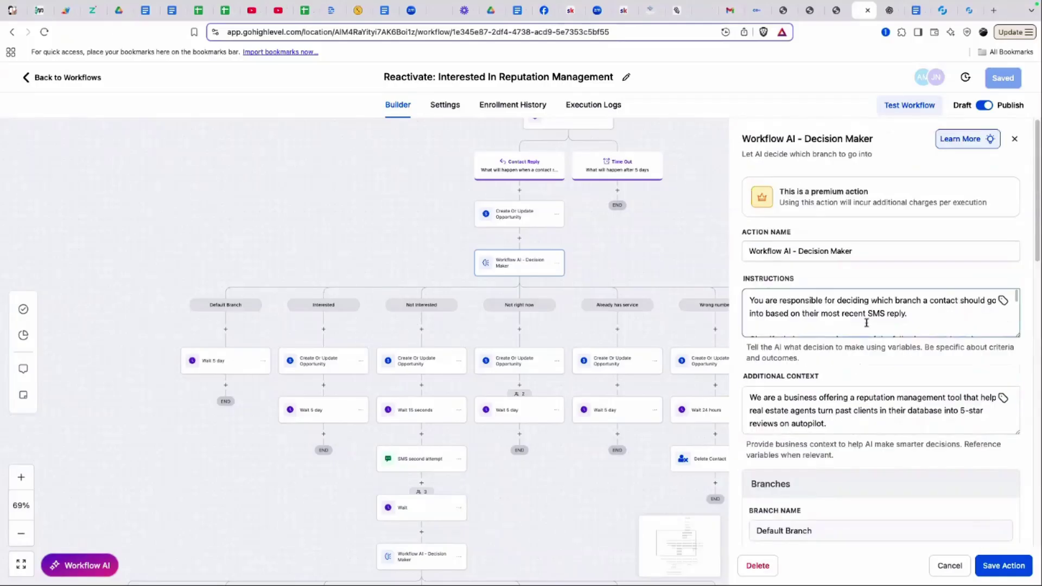
Read through the Decision Maker's branch list and rules, then view the workflow's Execution Logs
scroll(784, 319, "down", 1)
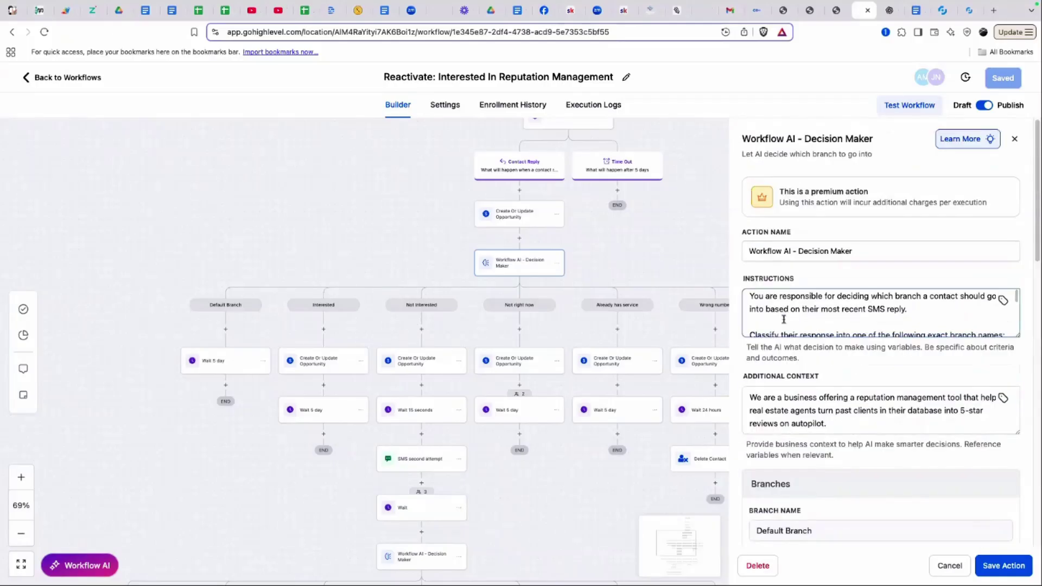
scroll(847, 306, "up", 1)
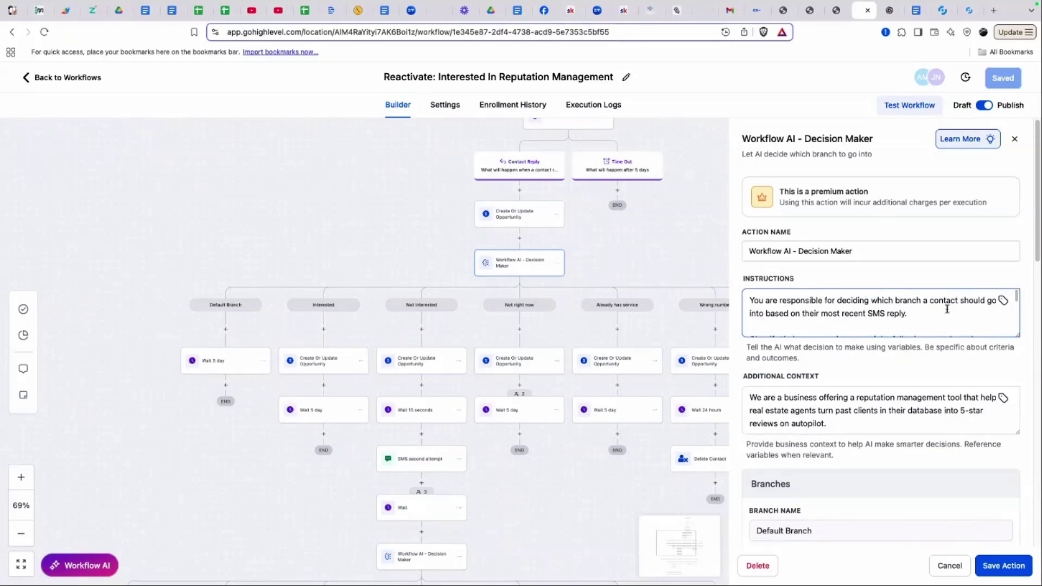
scroll(948, 309, "down", 1)
scroll(947, 309, "down", 2)
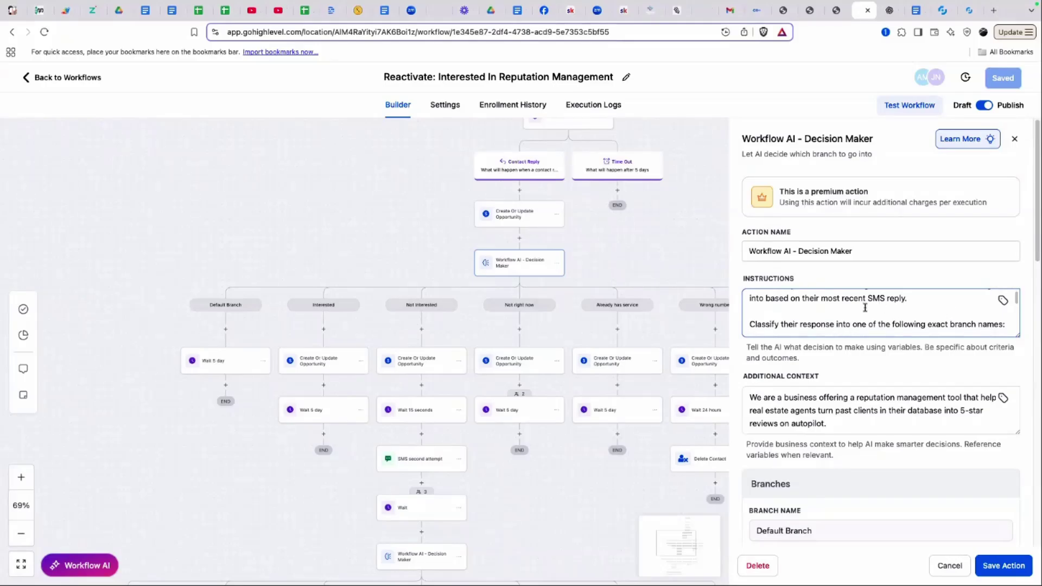
scroll(922, 304, "down", 2)
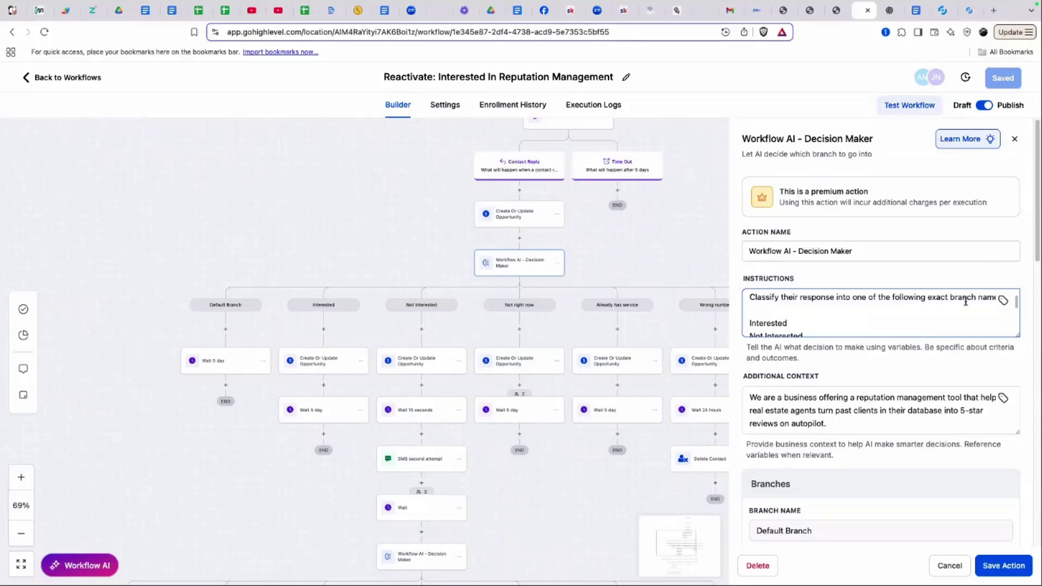
scroll(966, 302, "down", 3)
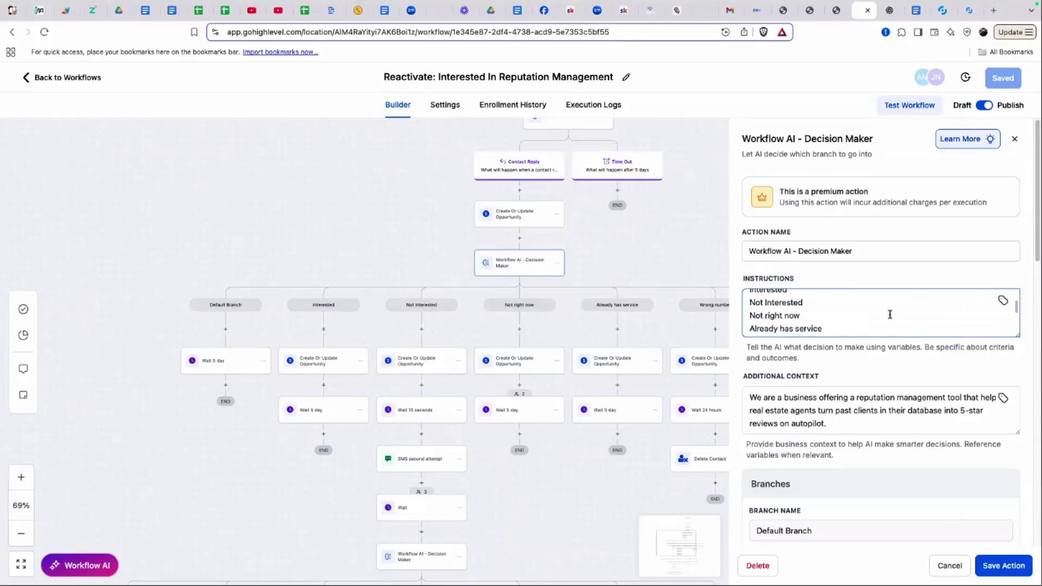
scroll(891, 315, "down", 3)
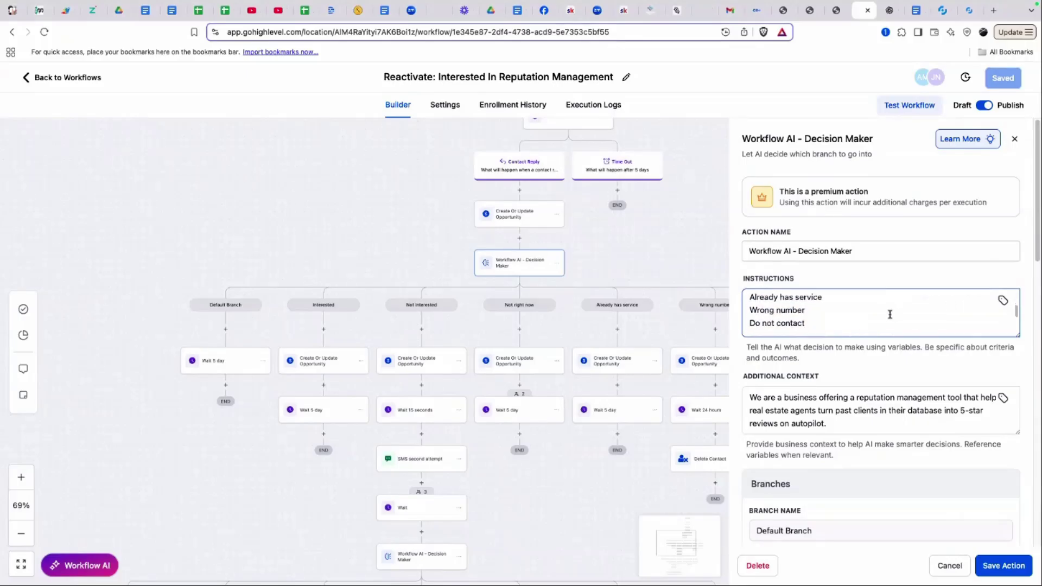
scroll(890, 314, "down", 4)
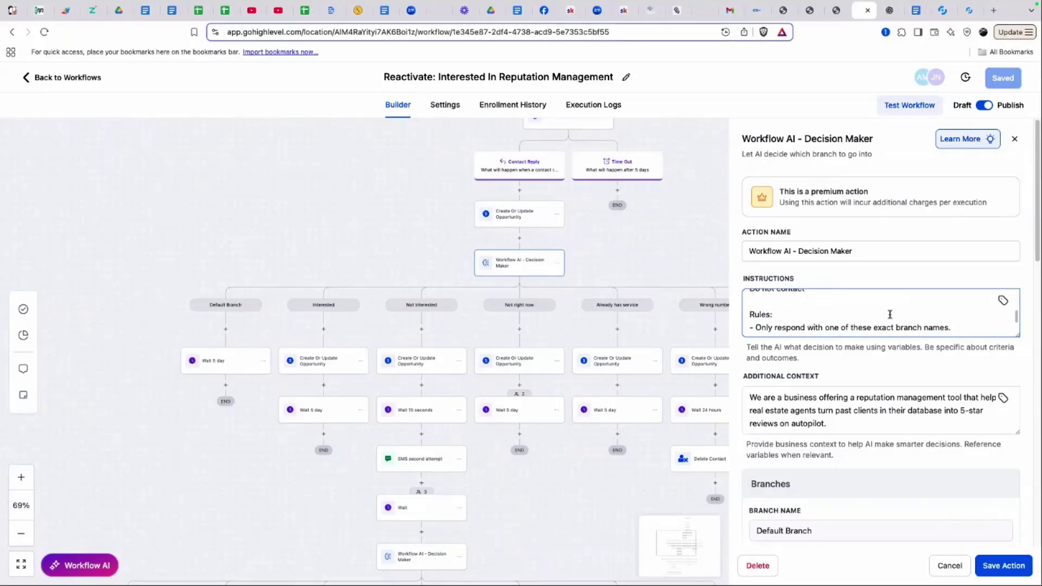
scroll(891, 314, "down", 2)
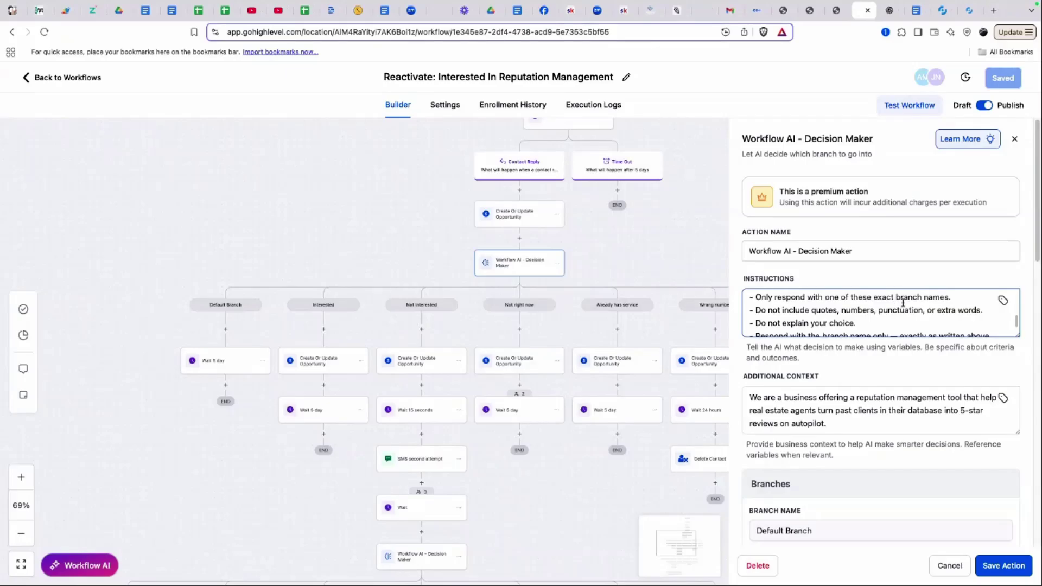
scroll(904, 302, "down", 1)
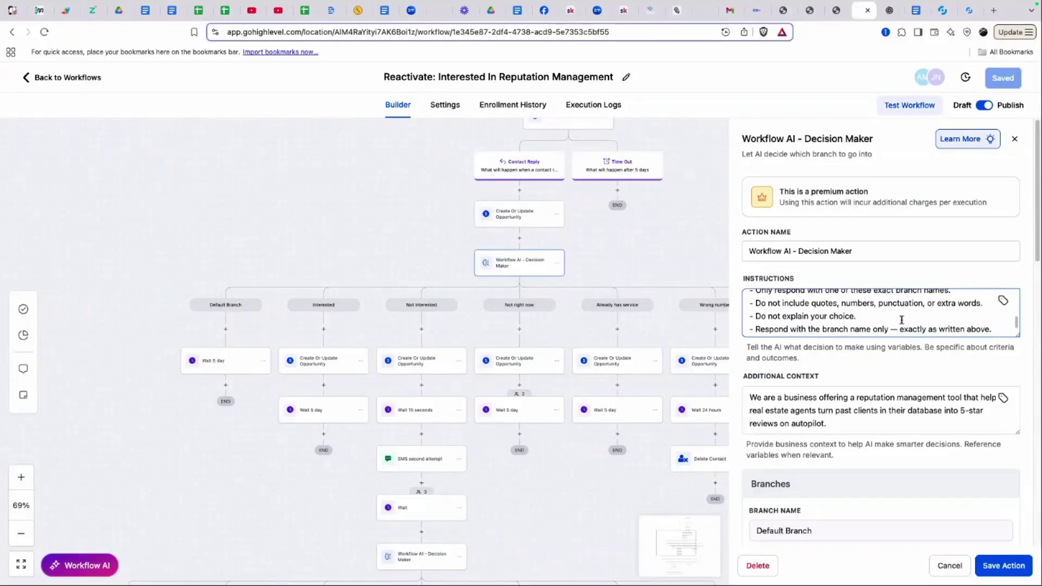
scroll(902, 321, "down", 1)
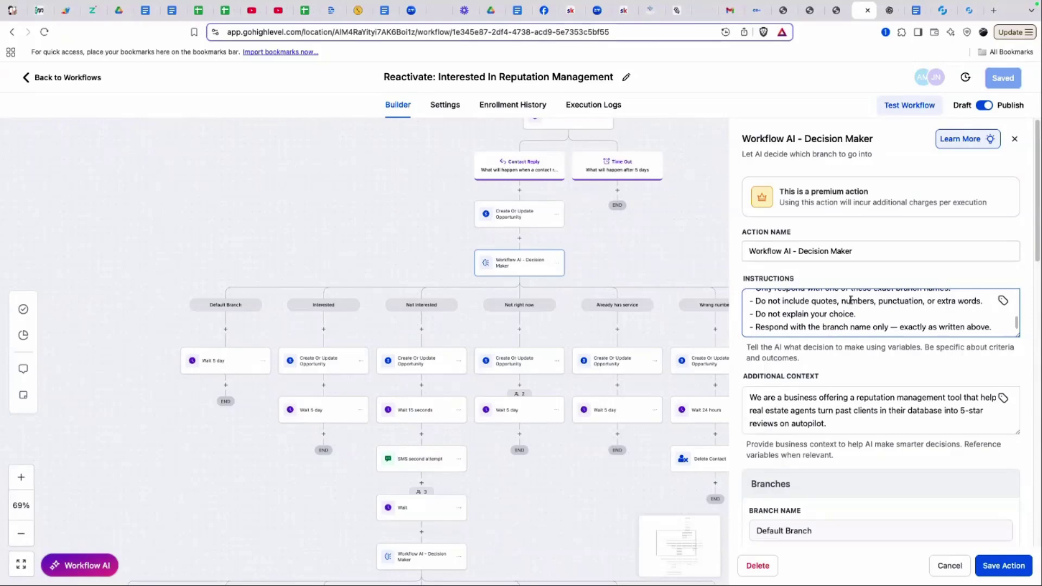
left_click(603, 108)
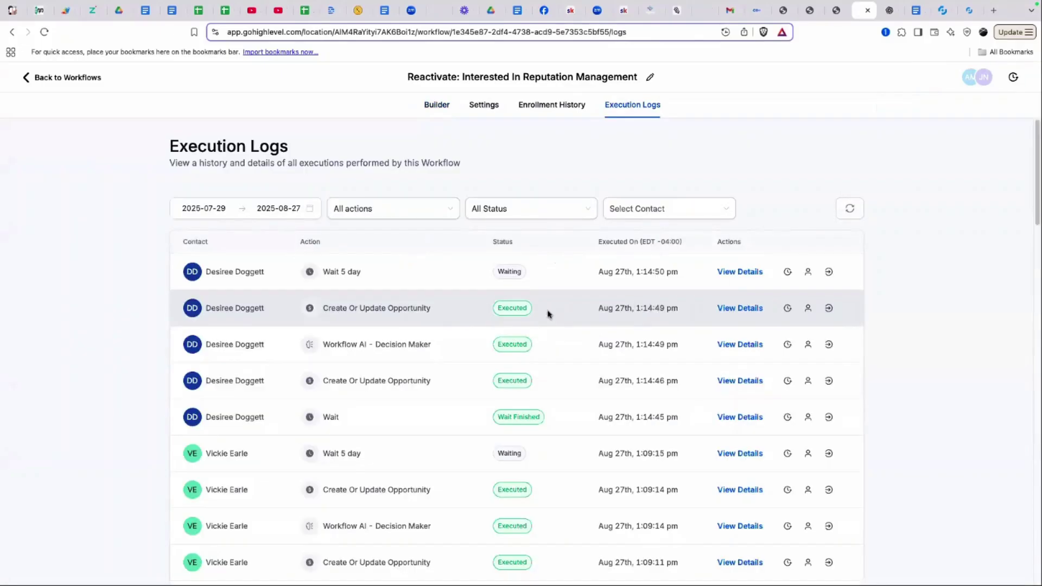
Check the Decision Maker run details showing the reply routed to 'Already has service', then return to Builder
left_click(740, 345)
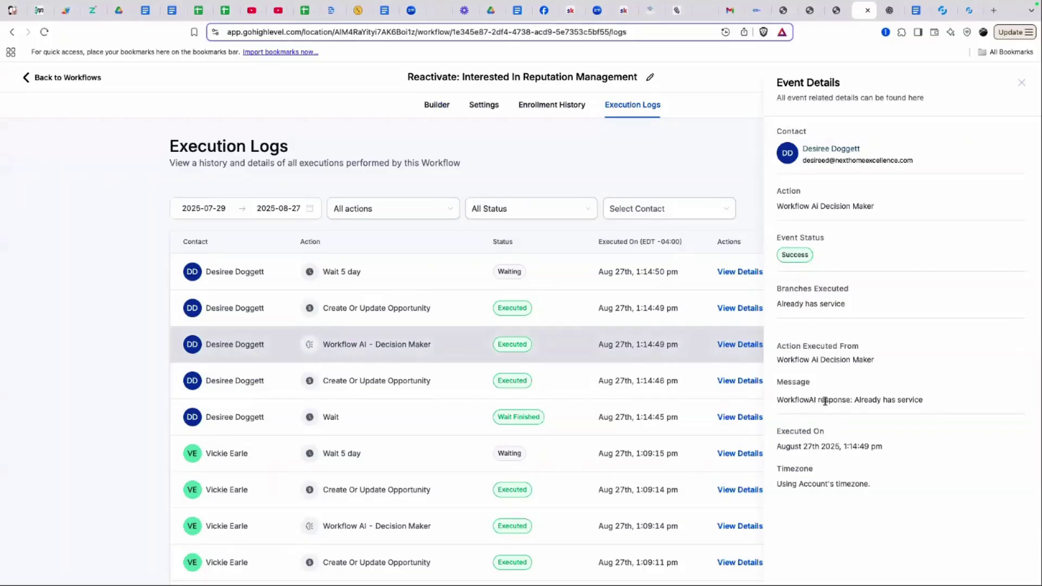
left_click_drag(925, 400, 861, 400)
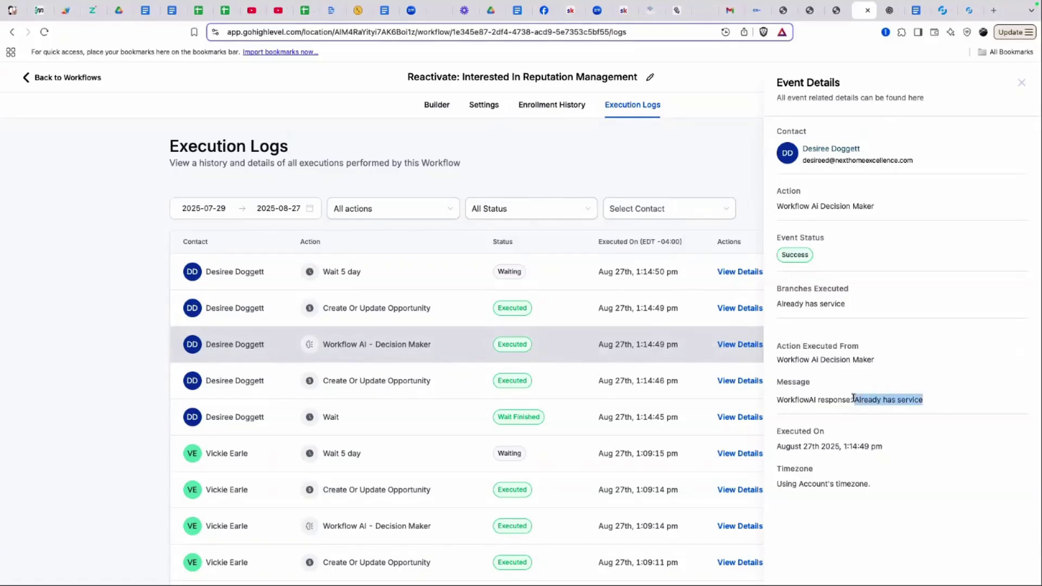
left_click_drag(860, 404, 854, 403)
left_click(437, 105)
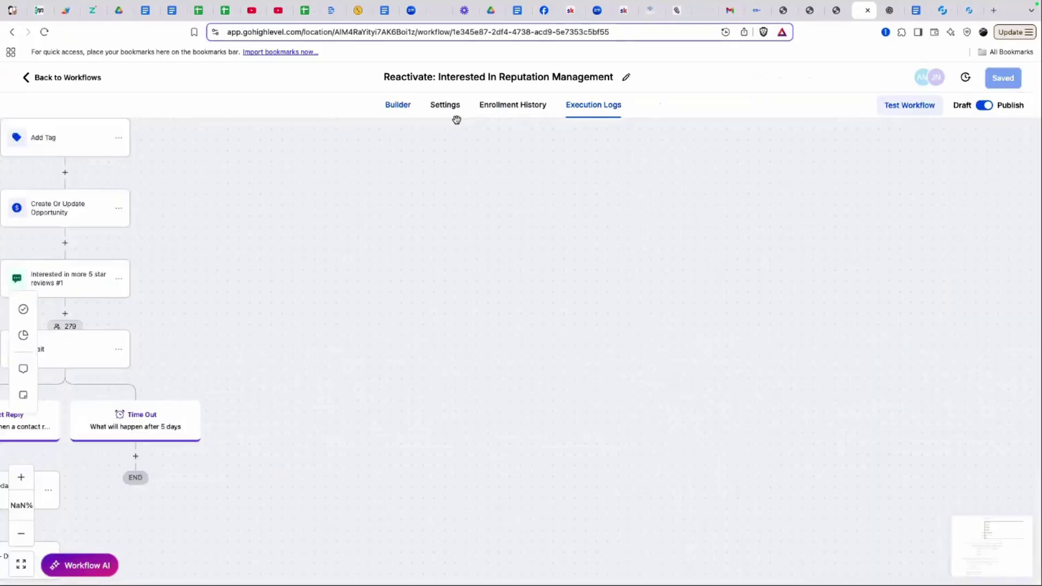
Reopen the Workflow AI - Decision Maker and read through its SMS-reply routing instructions
scroll(754, 454, "down", 6)
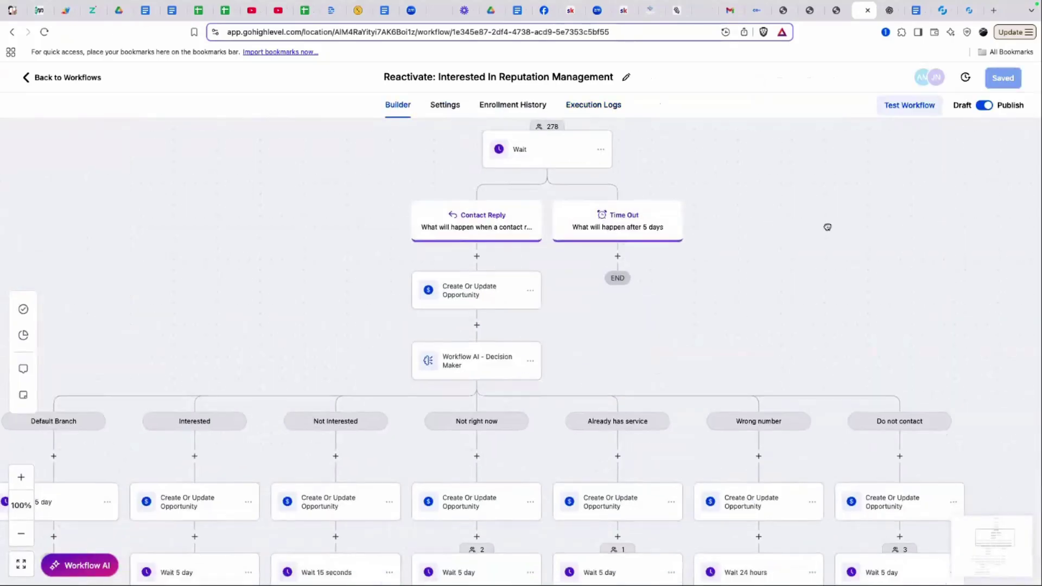
scroll(827, 227, "down", 3)
left_click(555, 273)
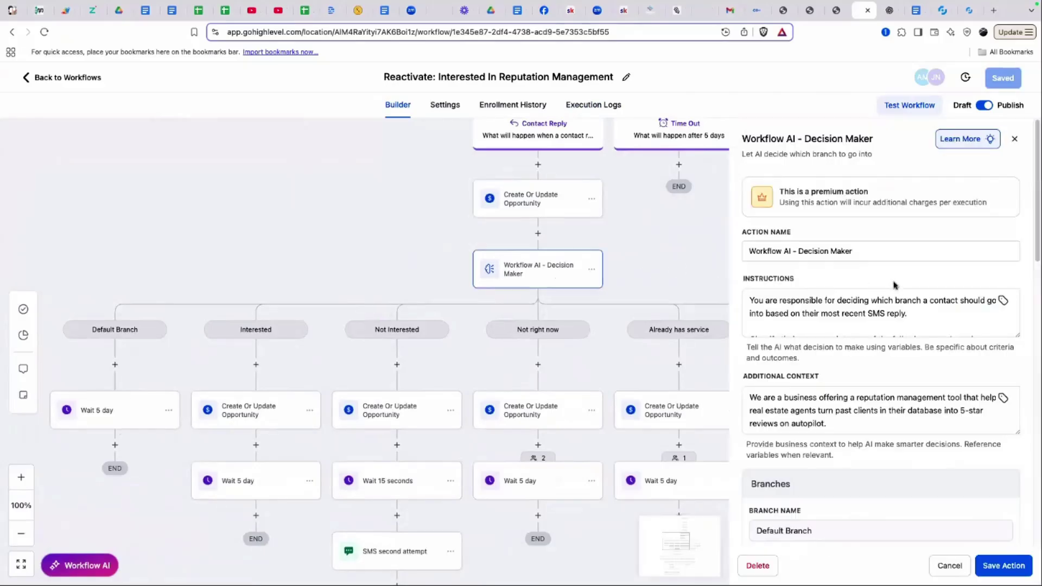
left_click(898, 304)
scroll(898, 307, "down", 5)
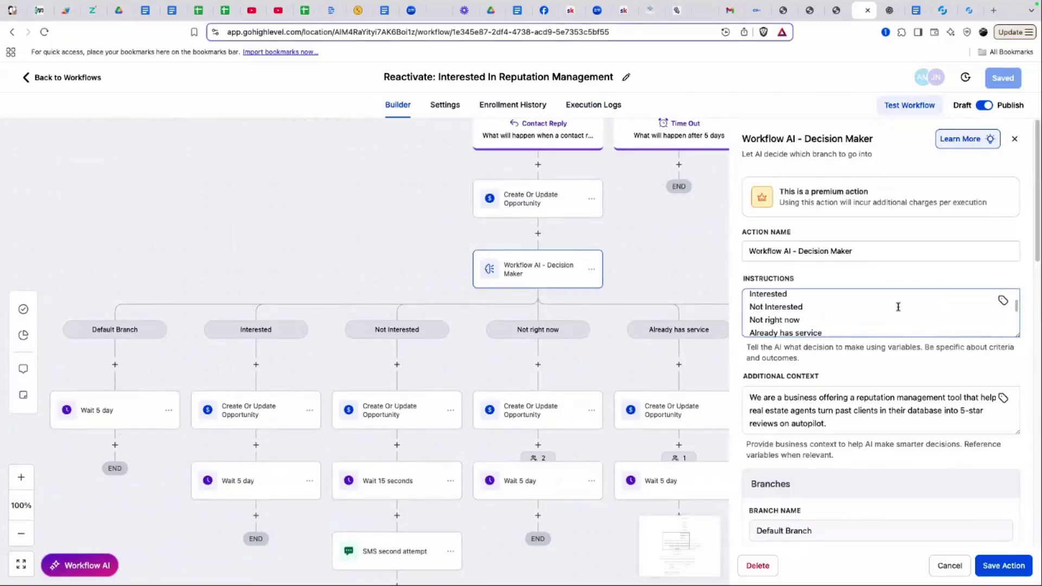
scroll(898, 307, "down", 4)
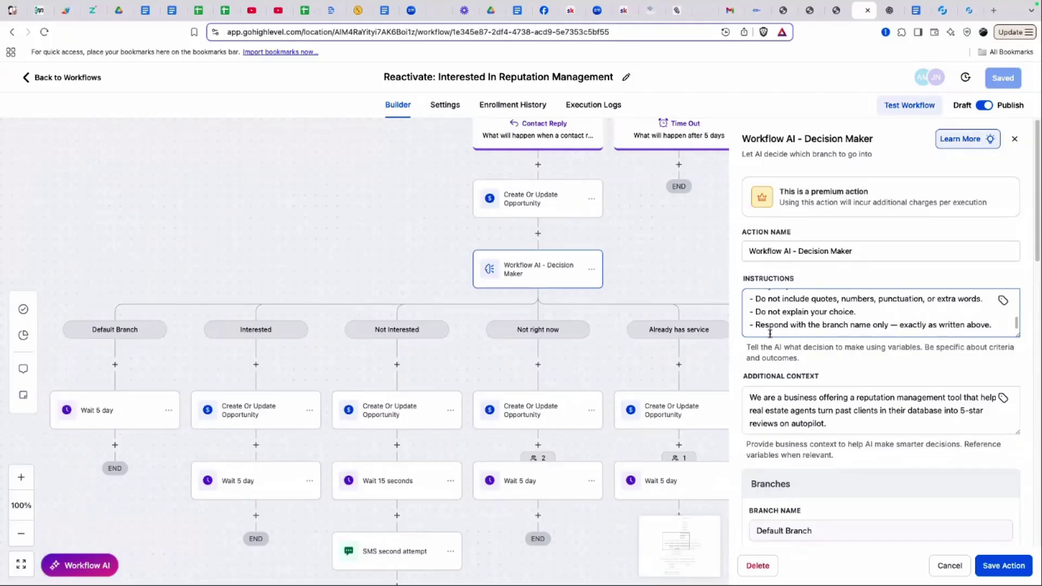
scroll(817, 324, "down", 1)
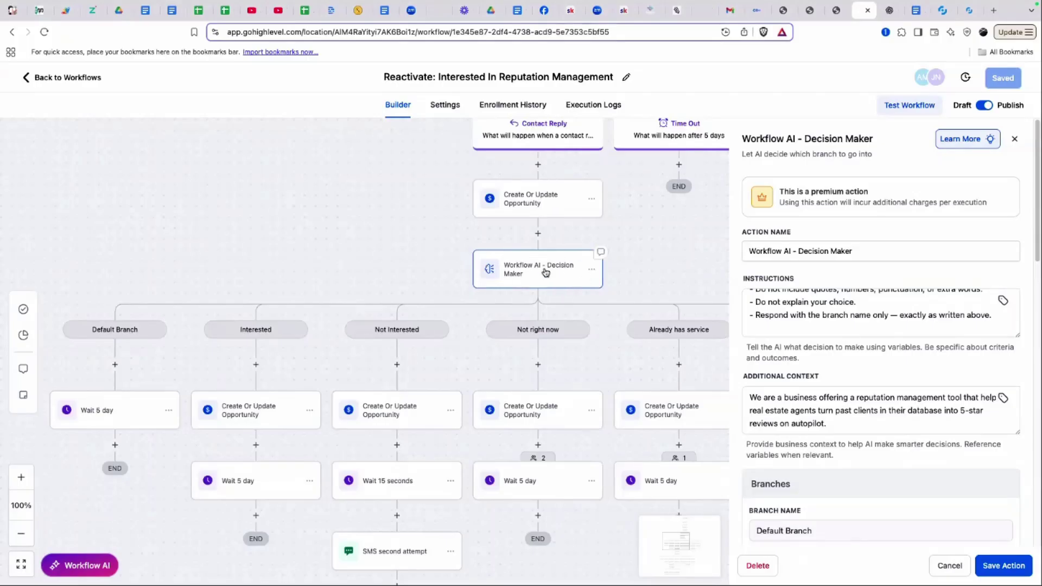
scroll(820, 300, "up", 3)
scroll(820, 303, "up", 3)
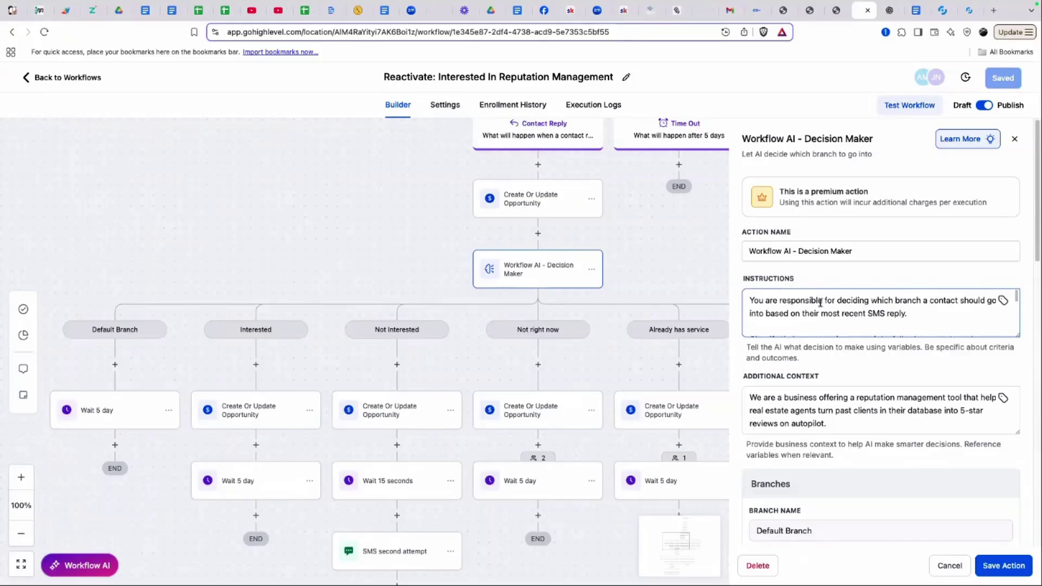
scroll(820, 302, "down", 10)
scroll(820, 303, "up", 5)
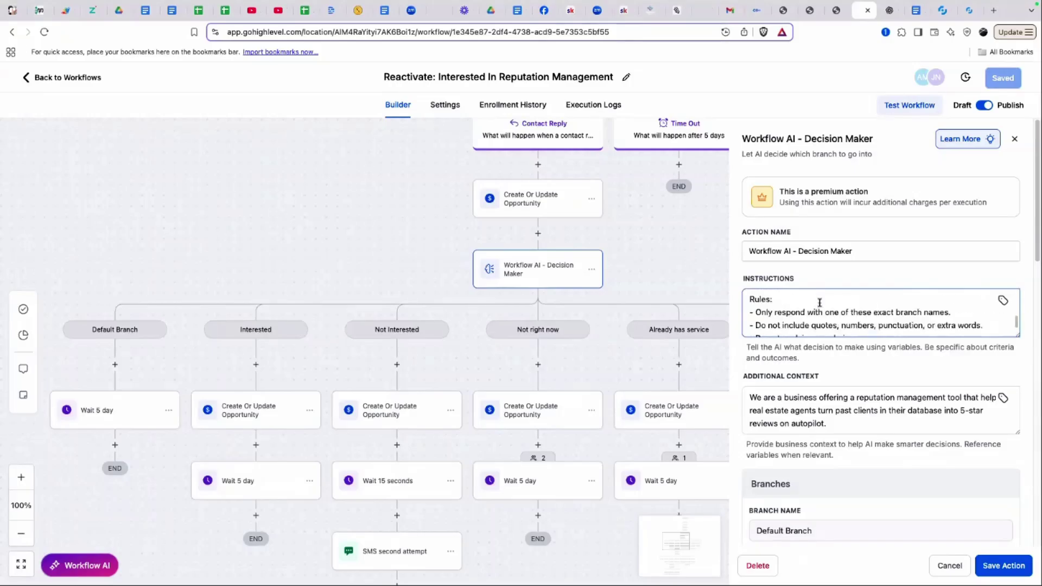
scroll(819, 302, "up", 5)
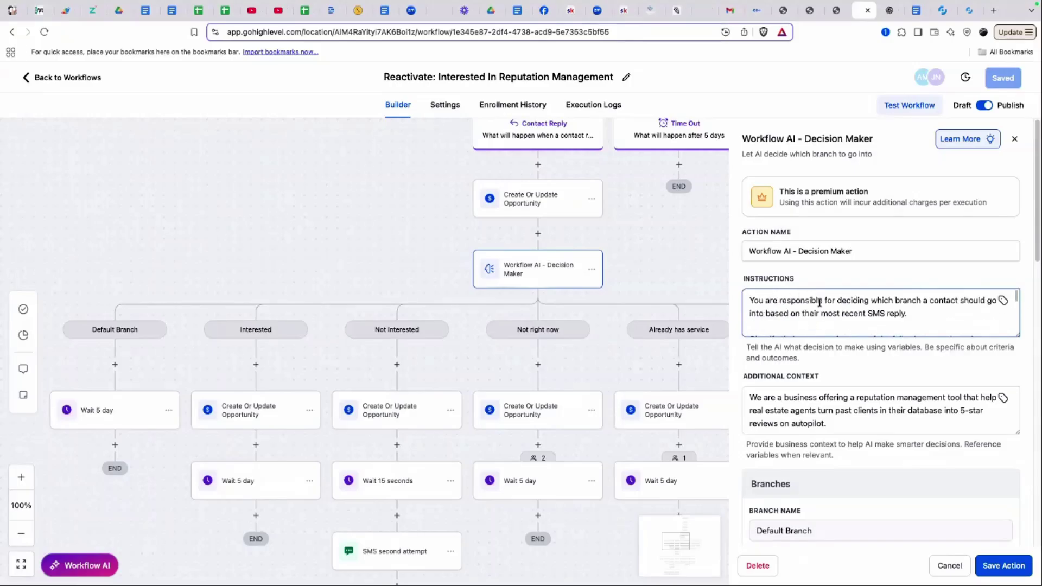
scroll(820, 302, "down", 10)
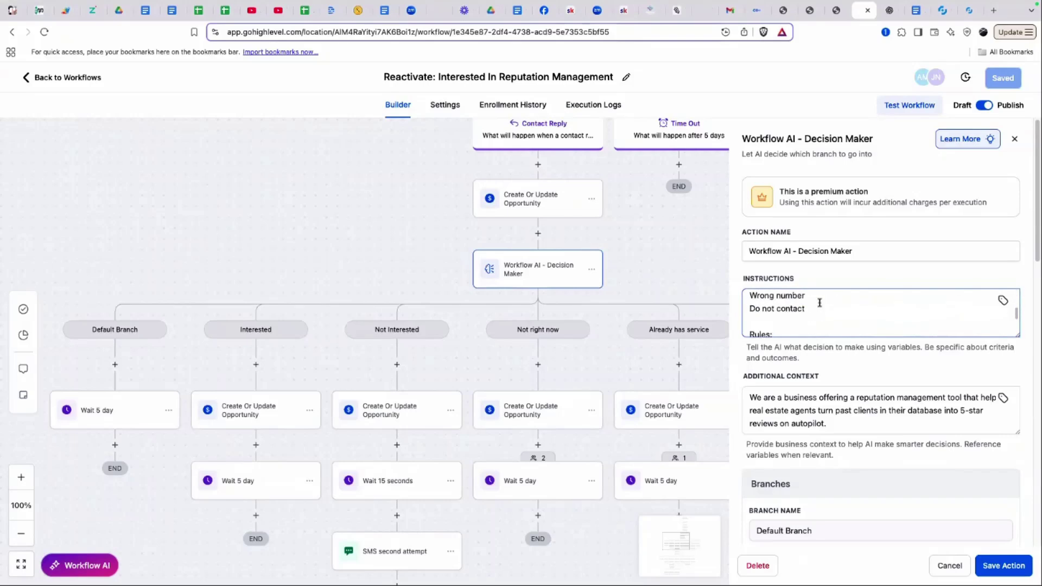
scroll(820, 303, "down", 2)
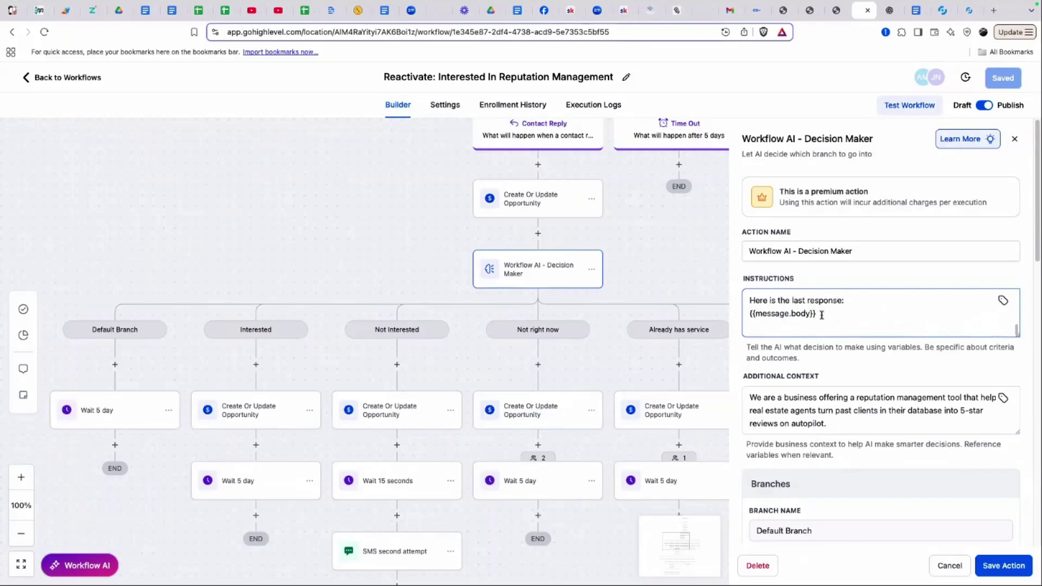
left_click_drag(822, 314, 753, 317)
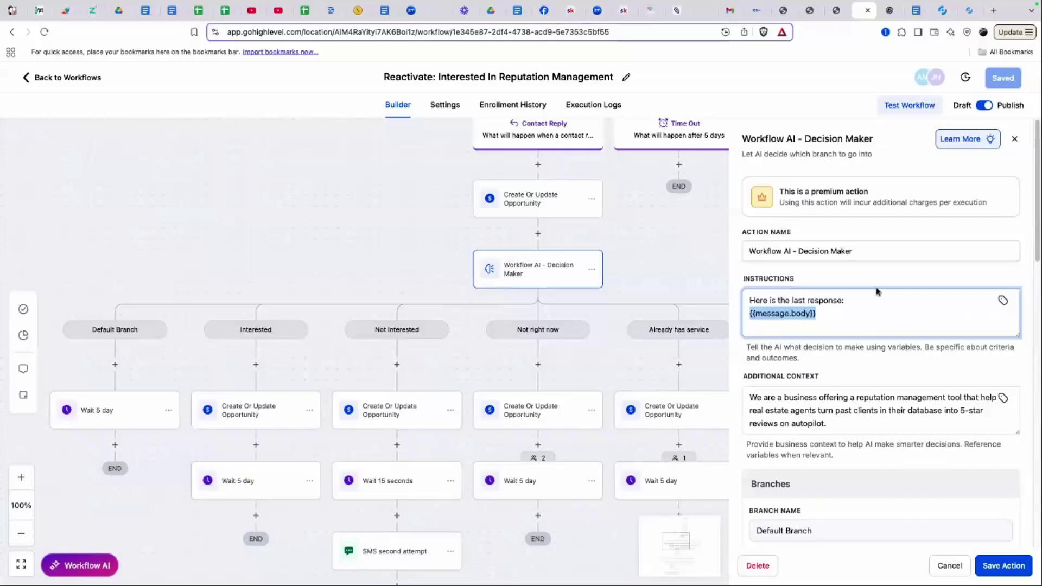
left_click(1004, 303)
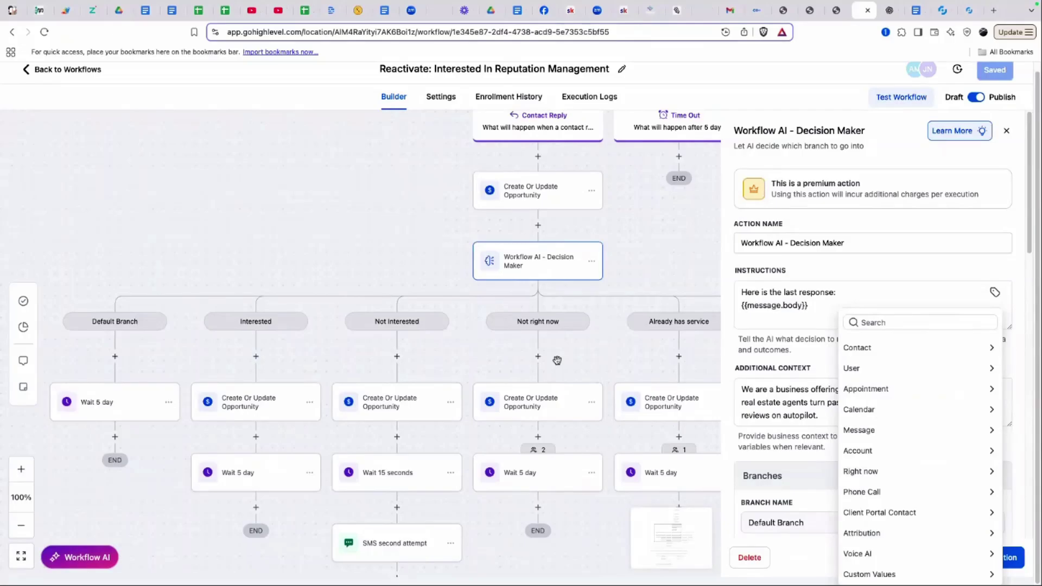
left_click(891, 432)
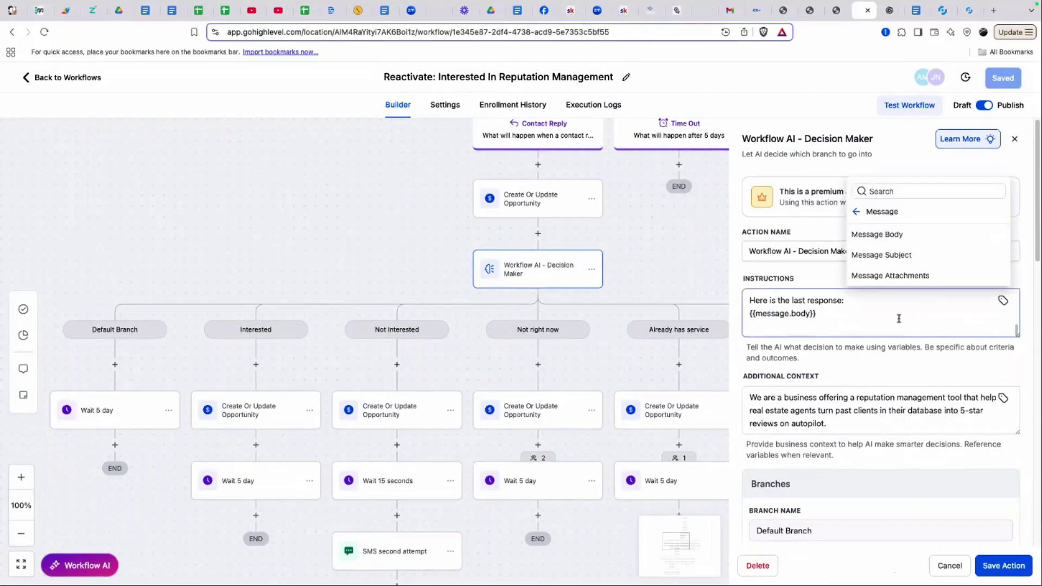
left_click(898, 318)
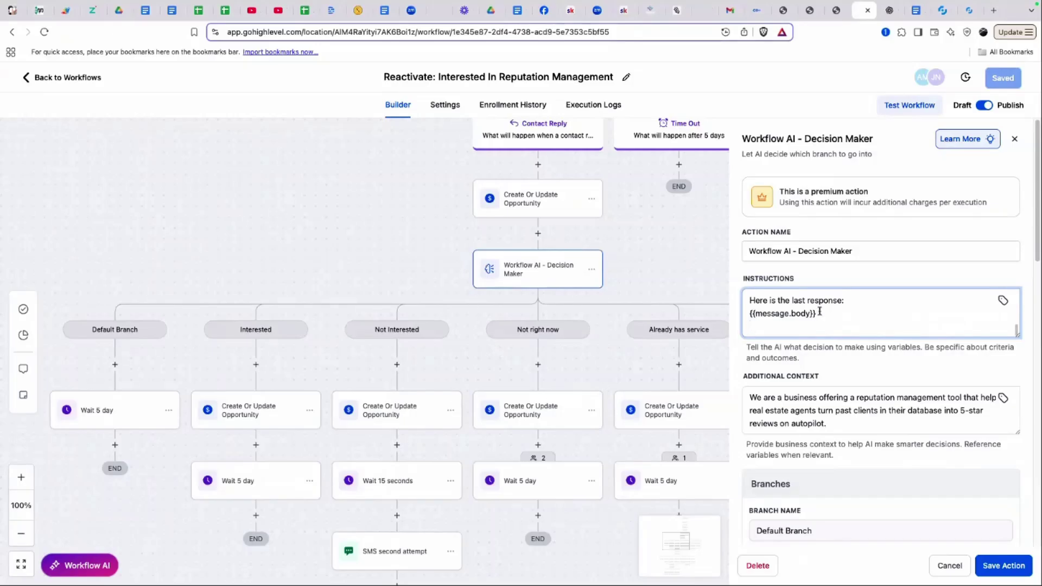
left_click_drag(820, 313, 752, 313)
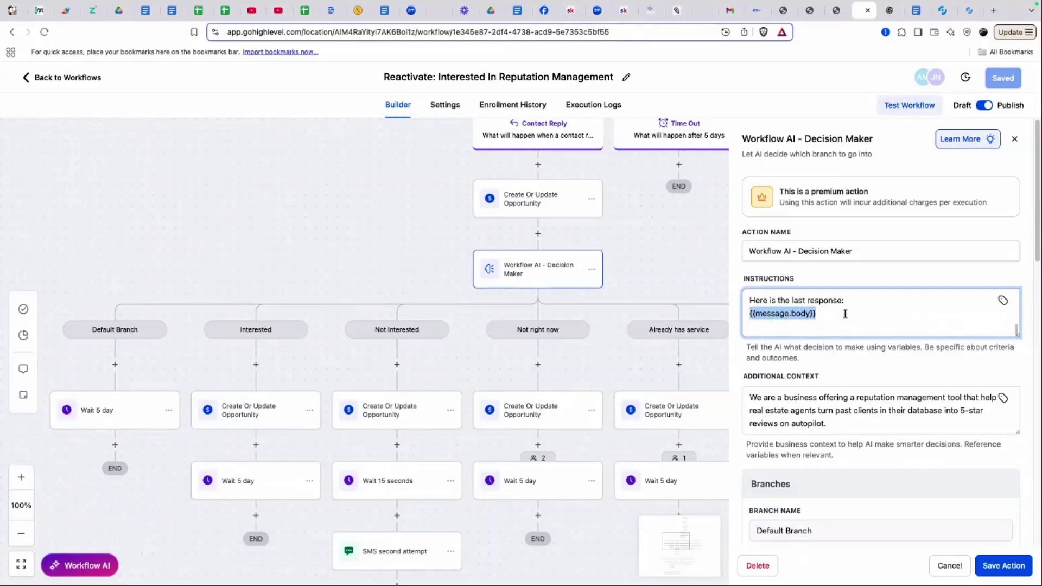
left_click(868, 319)
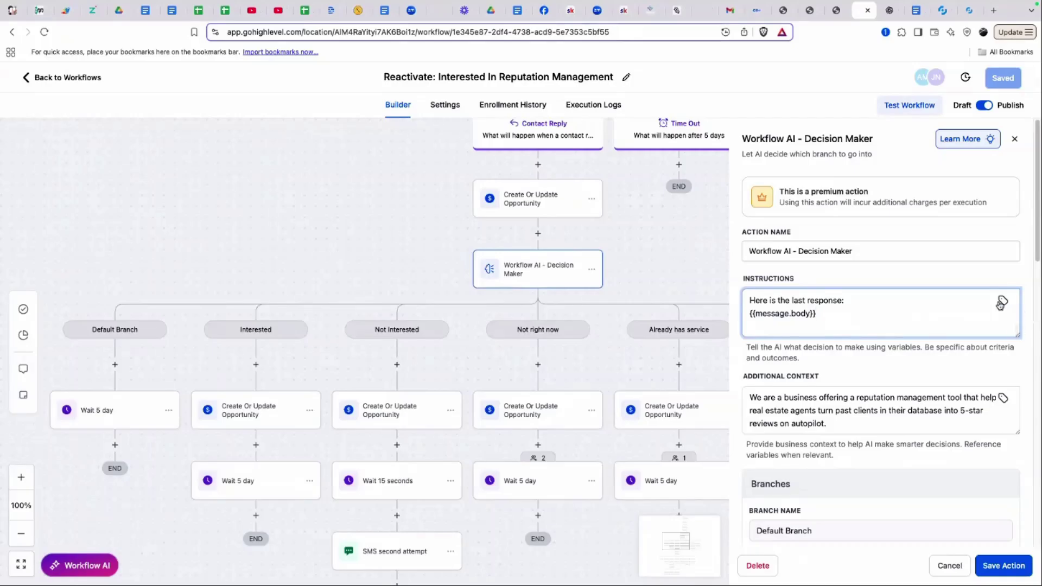
left_click(1002, 303)
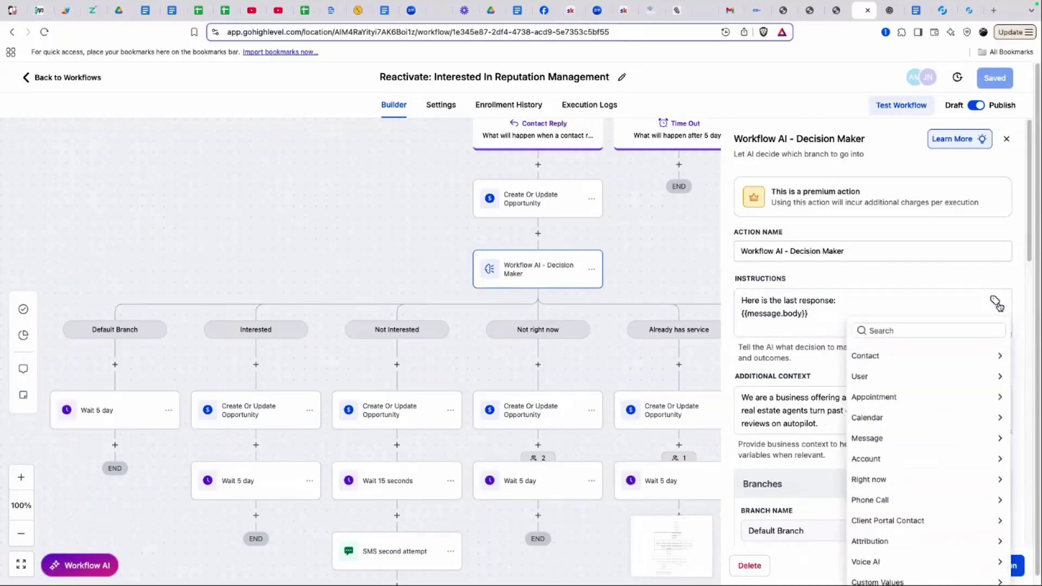
left_click(920, 403)
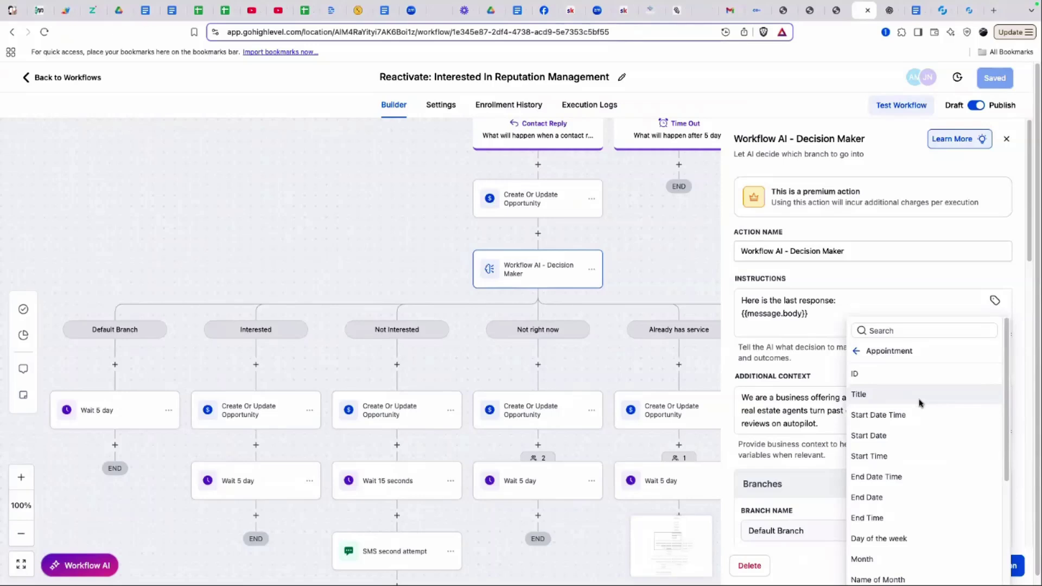
left_click(908, 416)
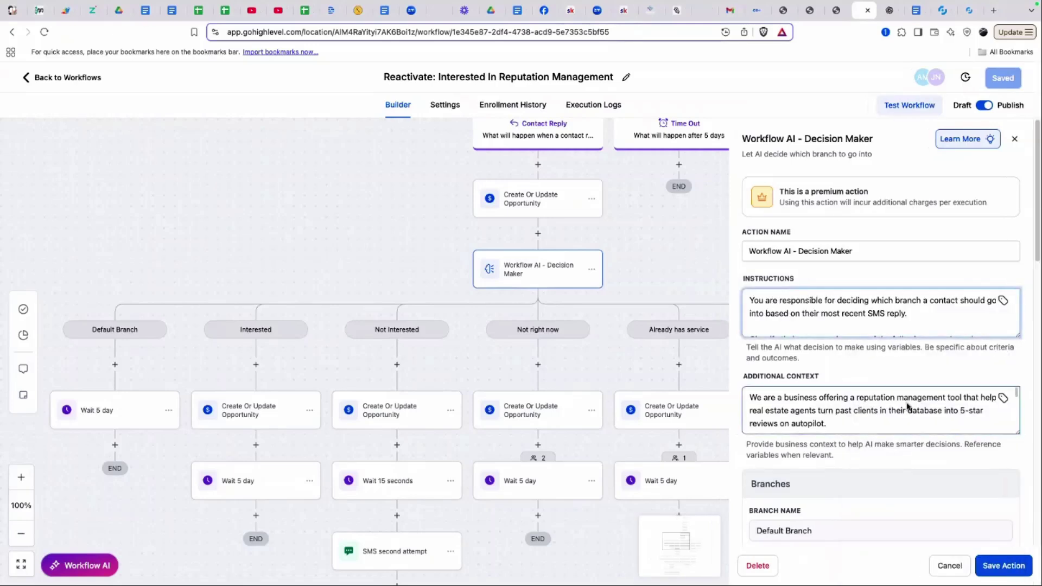
scroll(892, 321, "down", 1)
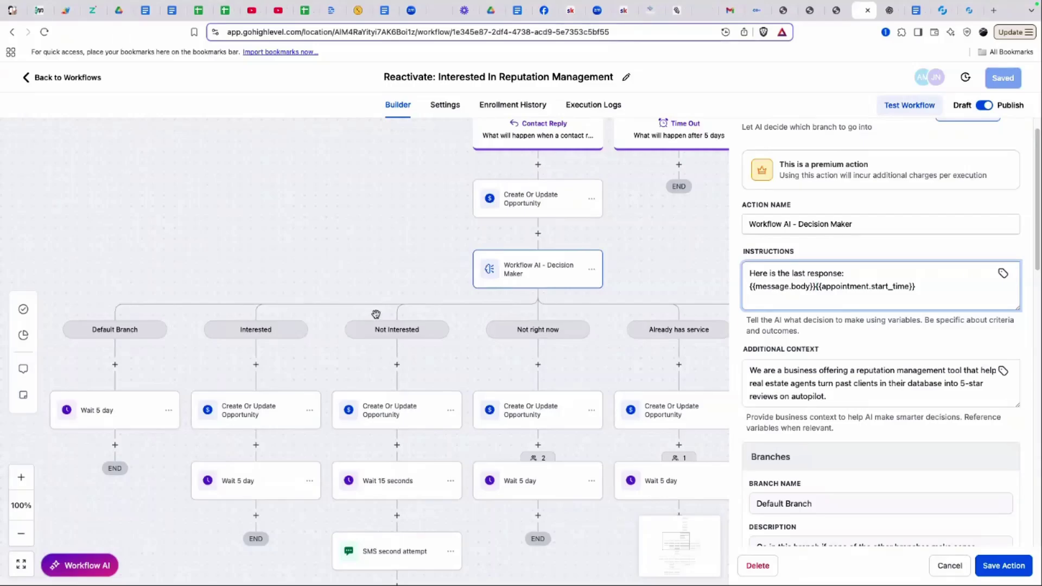
mouse_move(404, 584)
left_click_drag(926, 288, 815, 289)
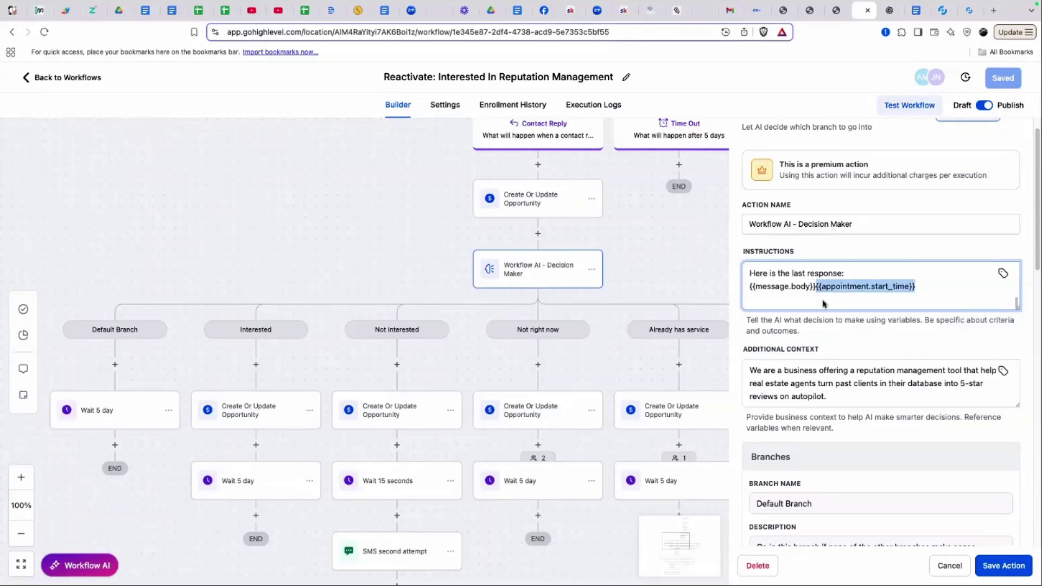
key("BackSpace")
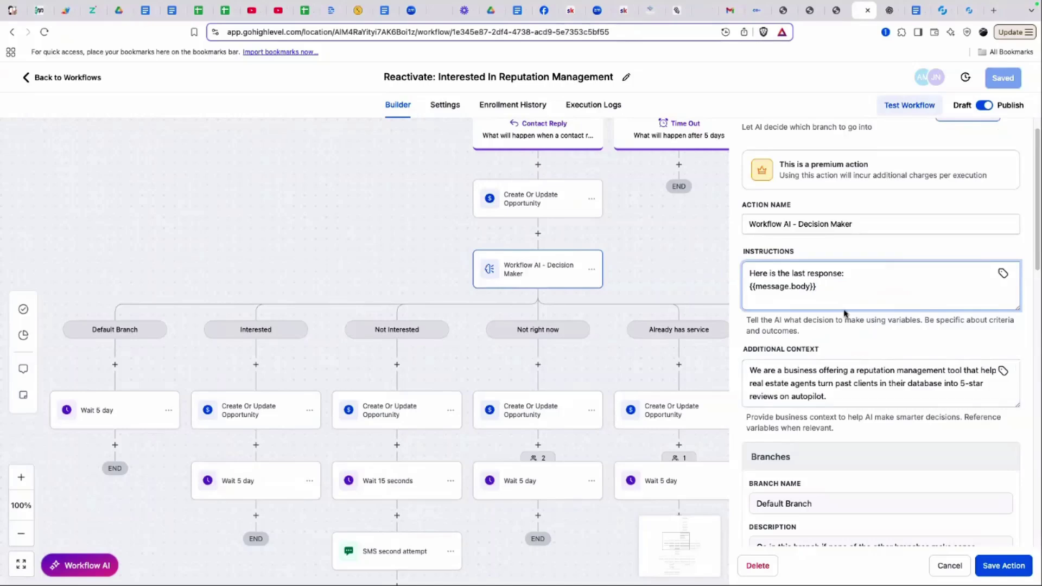
scroll(858, 353, "down", 1)
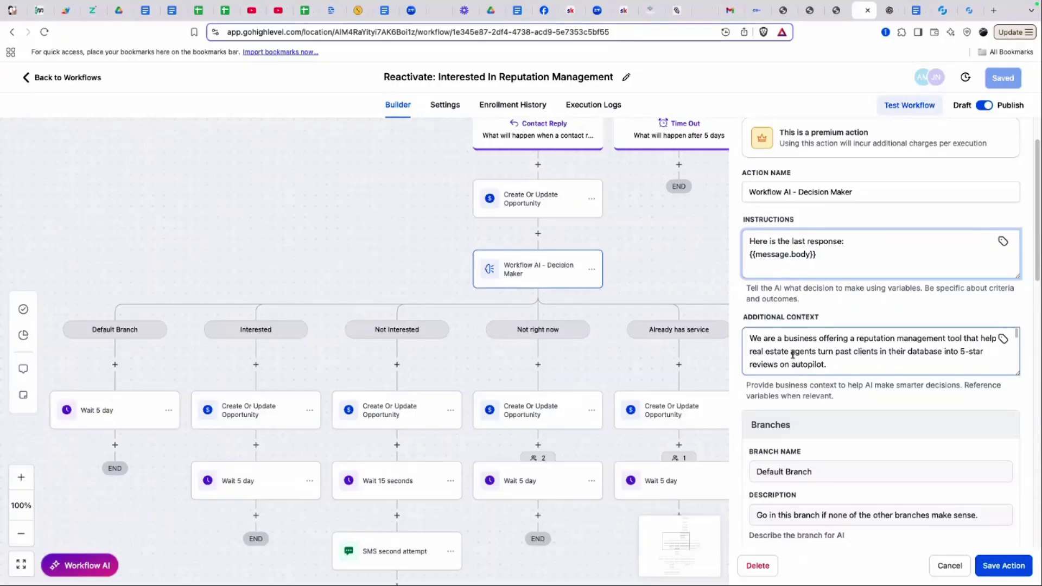
scroll(793, 355, "down", 1)
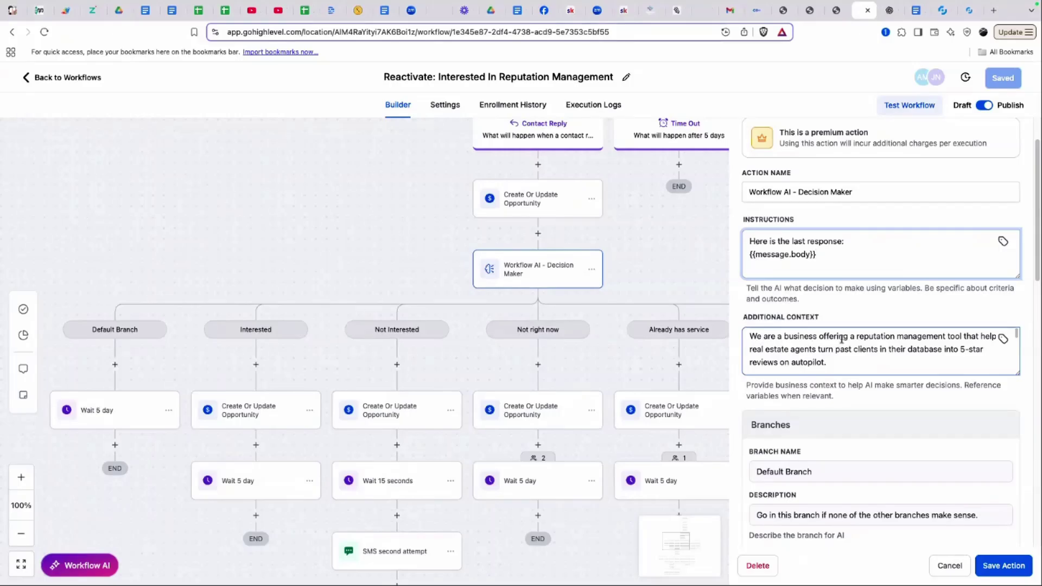
scroll(951, 341, "down", 1)
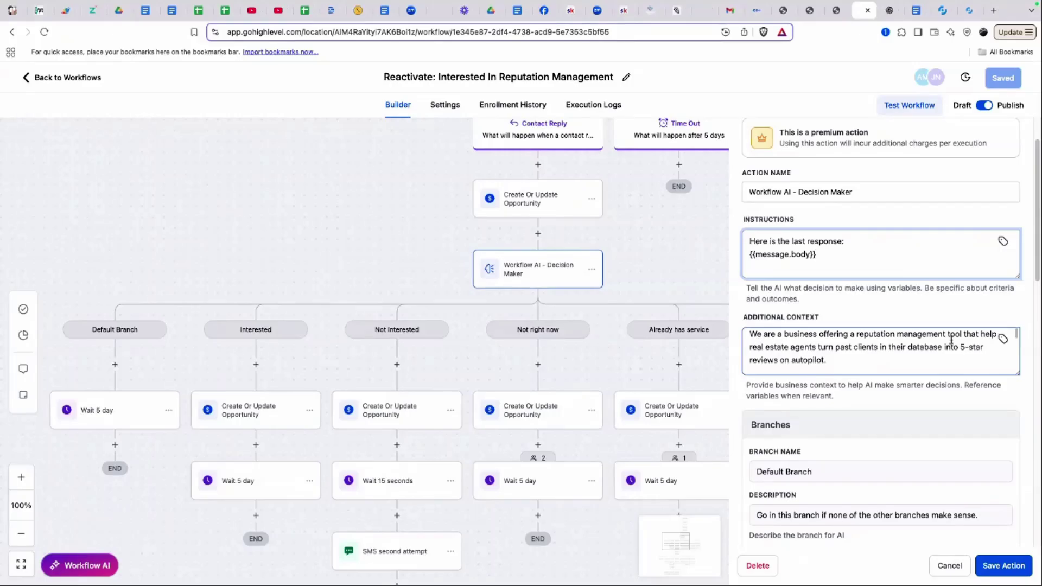
scroll(845, 358, "down", 2)
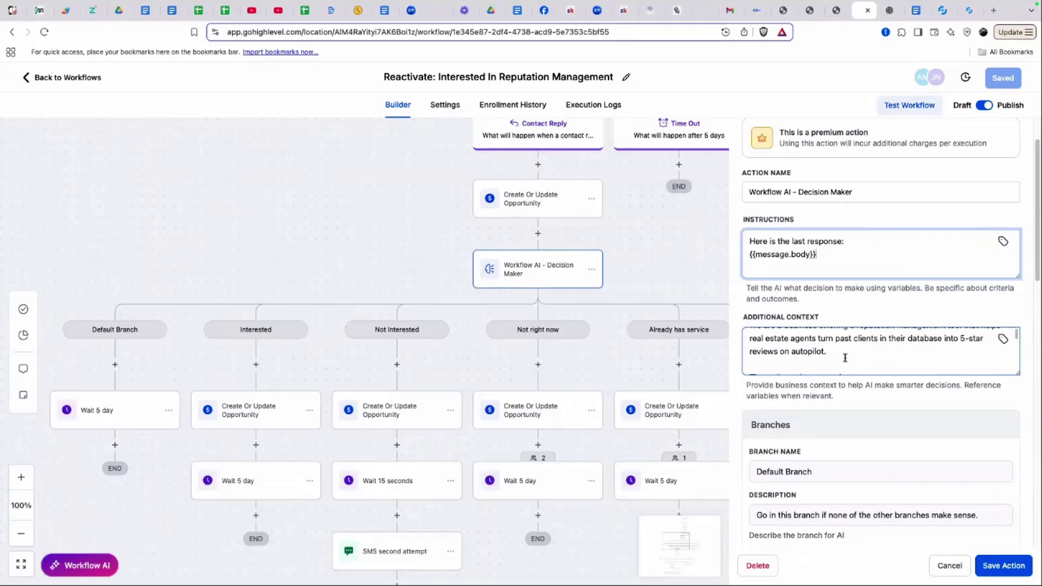
scroll(845, 358, "down", 1)
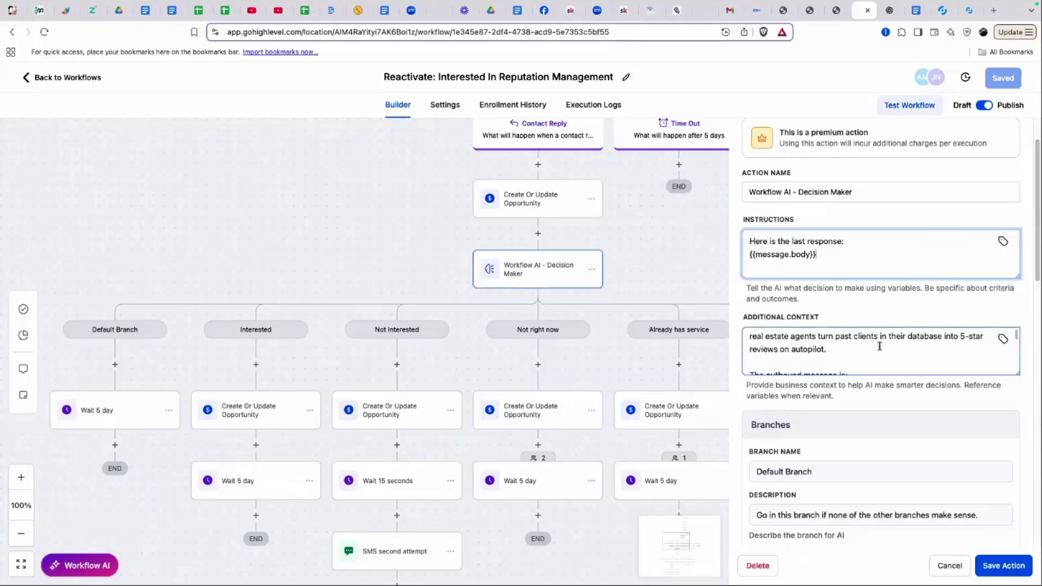
scroll(917, 344, "down", 1)
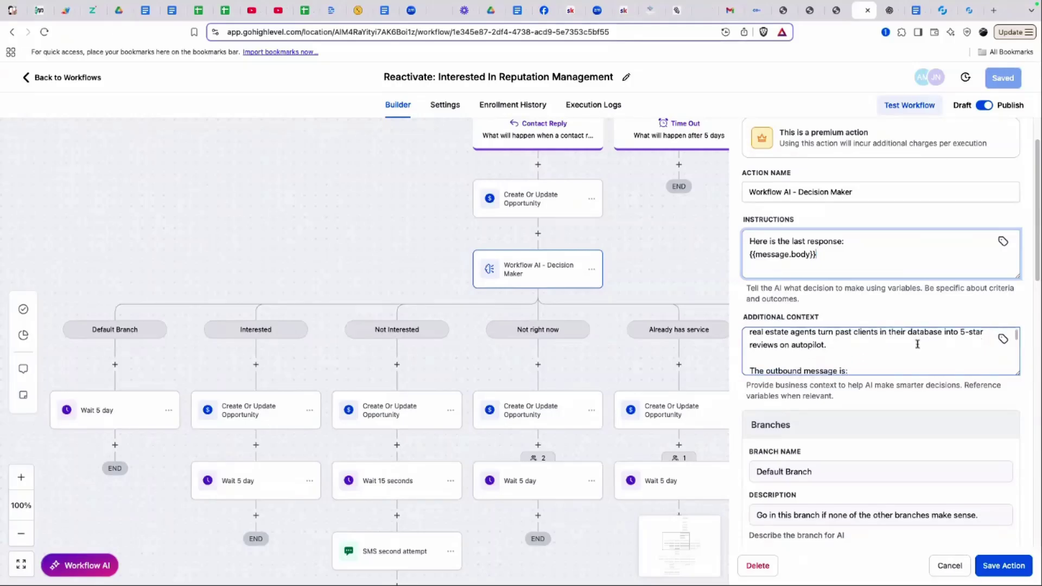
scroll(917, 344, "down", 5)
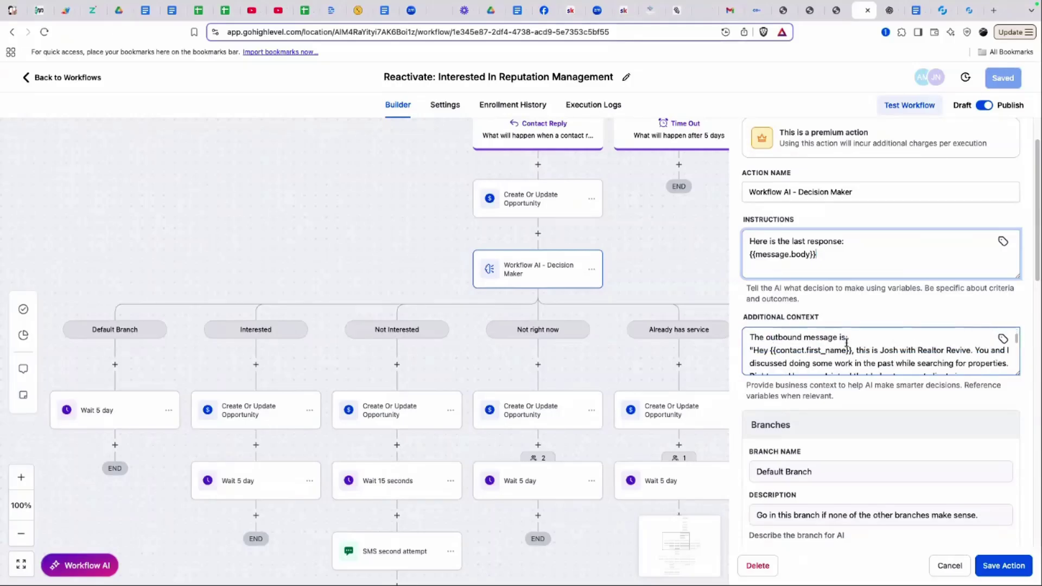
scroll(846, 347, "down", 5)
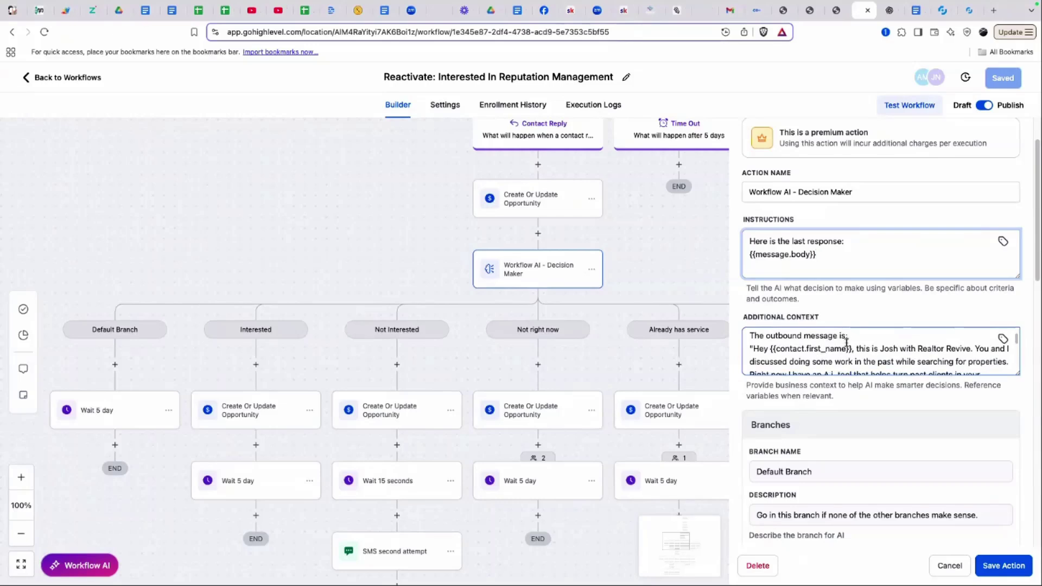
scroll(782, 356, "up", 4)
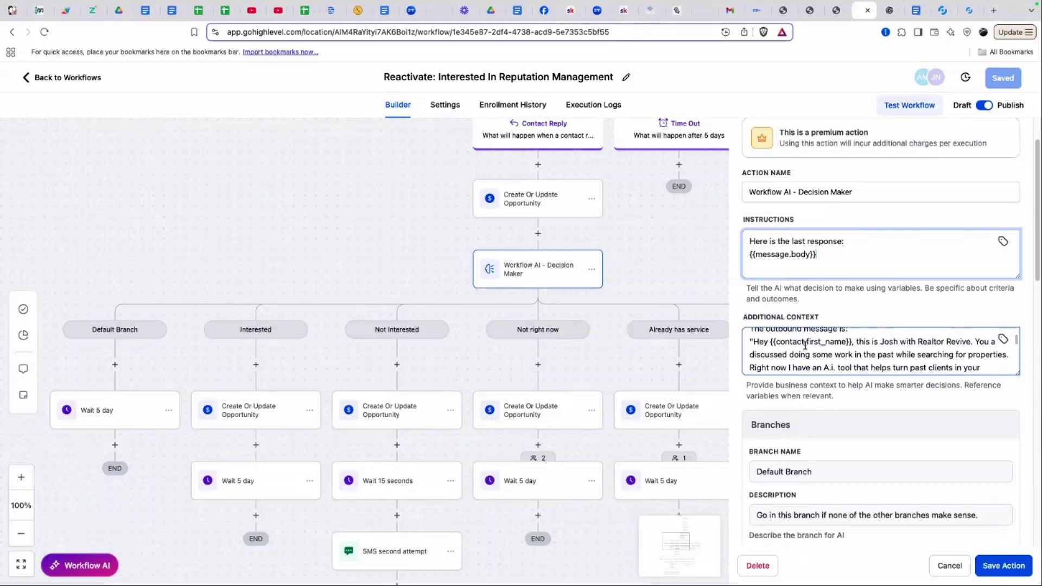
scroll(805, 344, "down", 1)
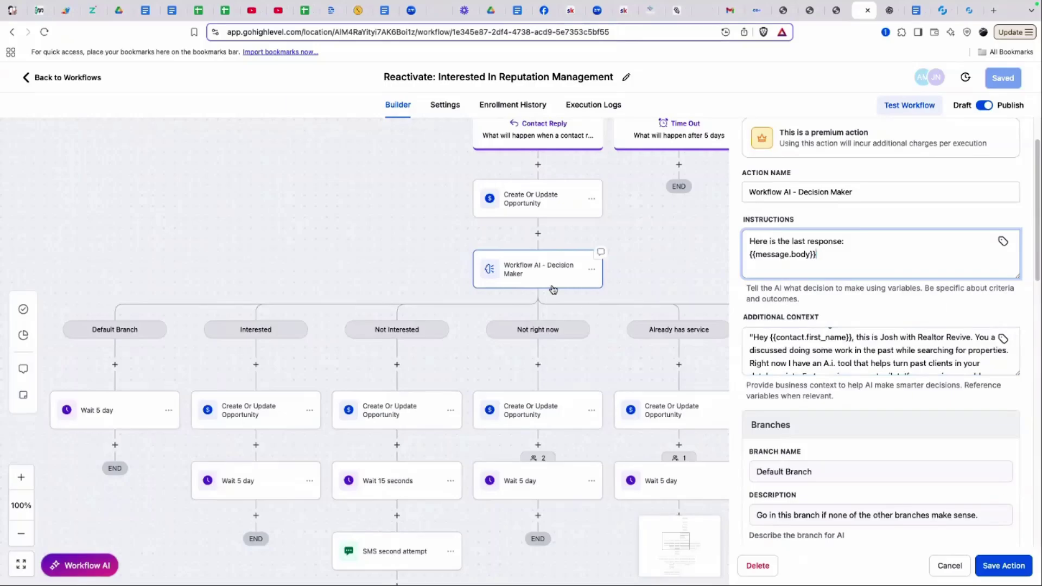
scroll(803, 352, "down", 2)
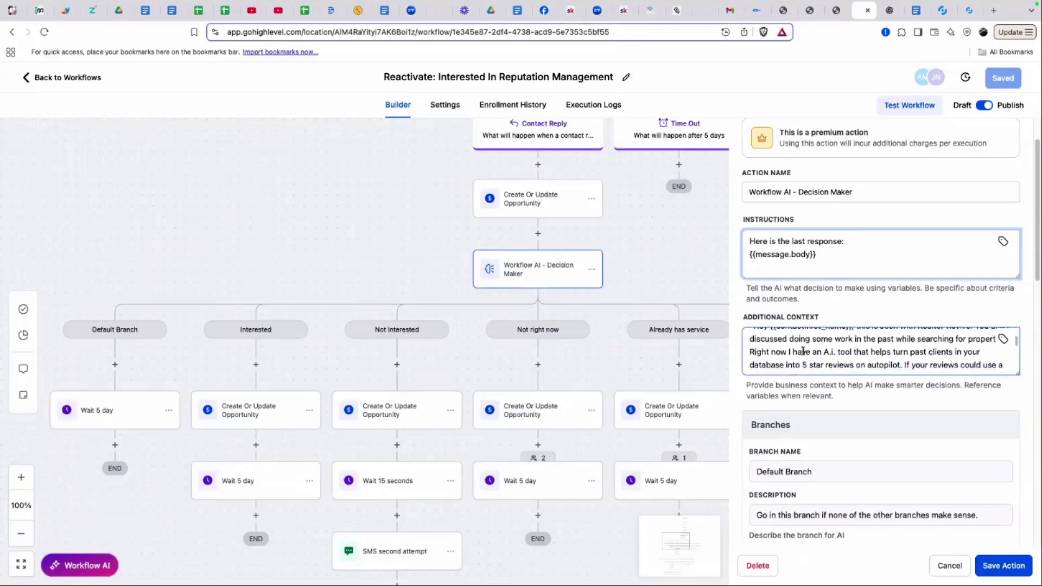
scroll(803, 351, "down", 1)
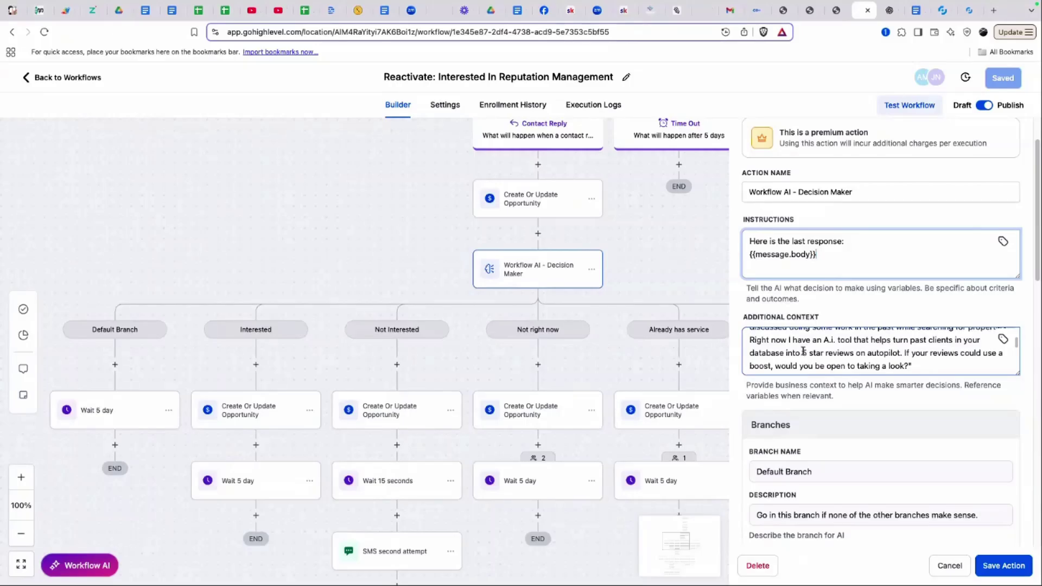
scroll(803, 351, "up", 5)
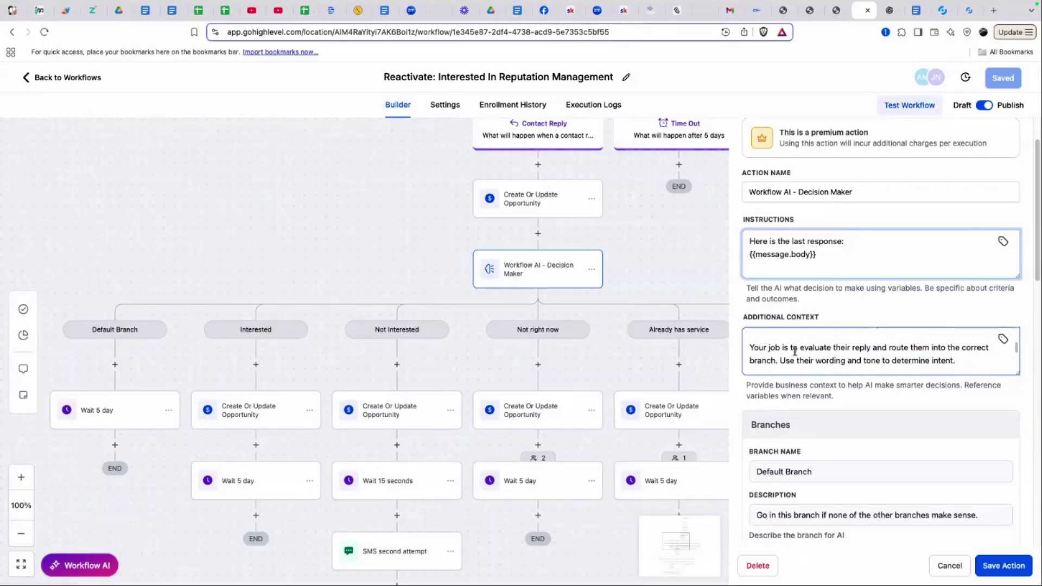
scroll(795, 352, "up", 2)
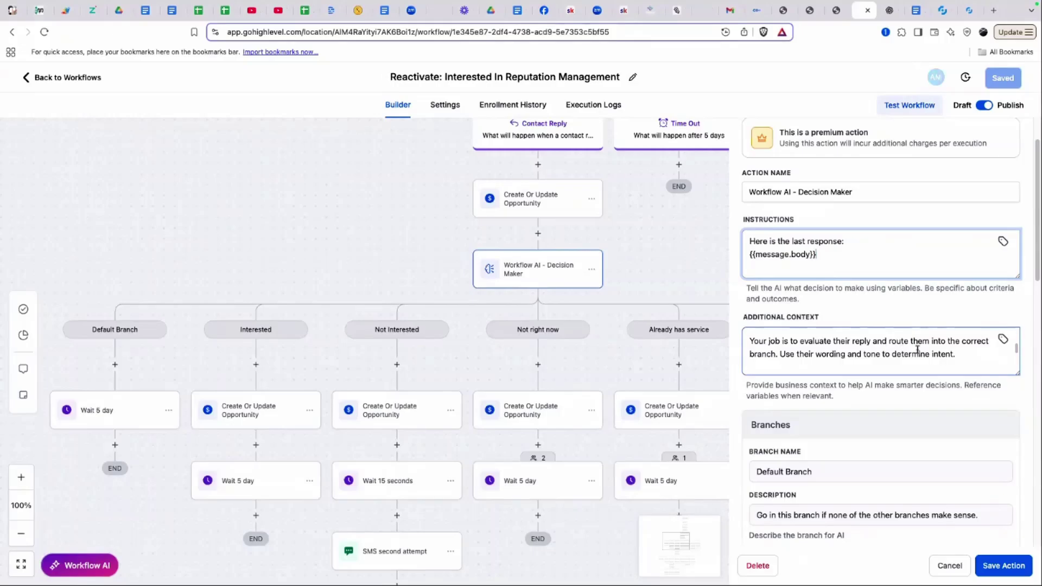
scroll(918, 350, "down", 1)
scroll(921, 350, "down", 1)
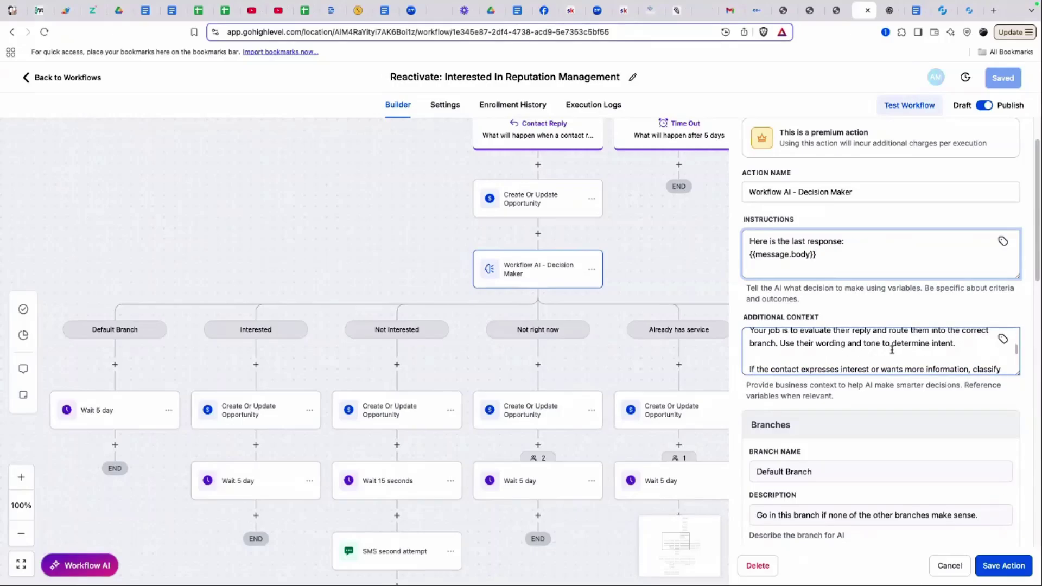
scroll(893, 349, "down", 4)
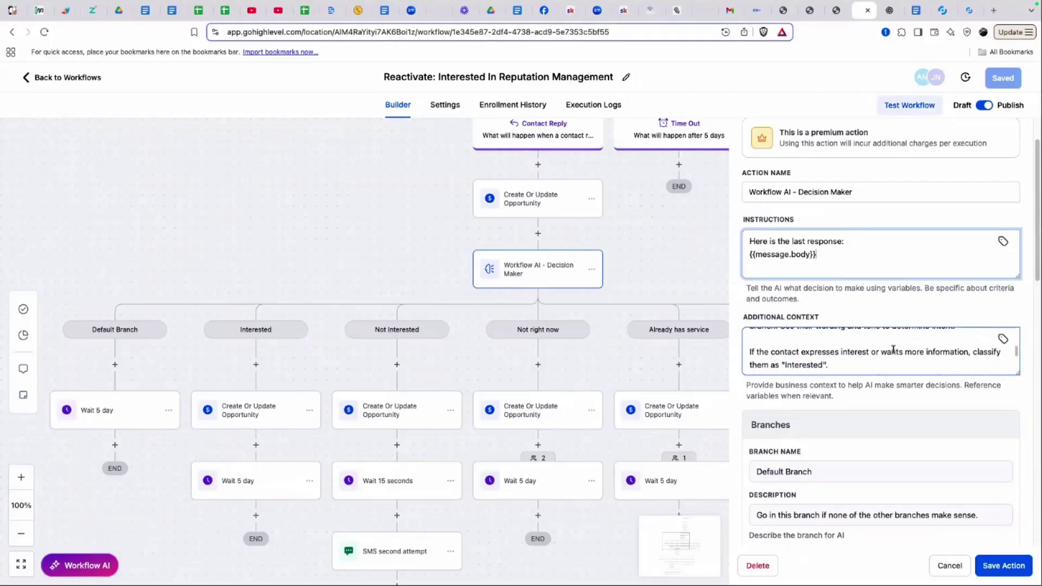
left_click(815, 274)
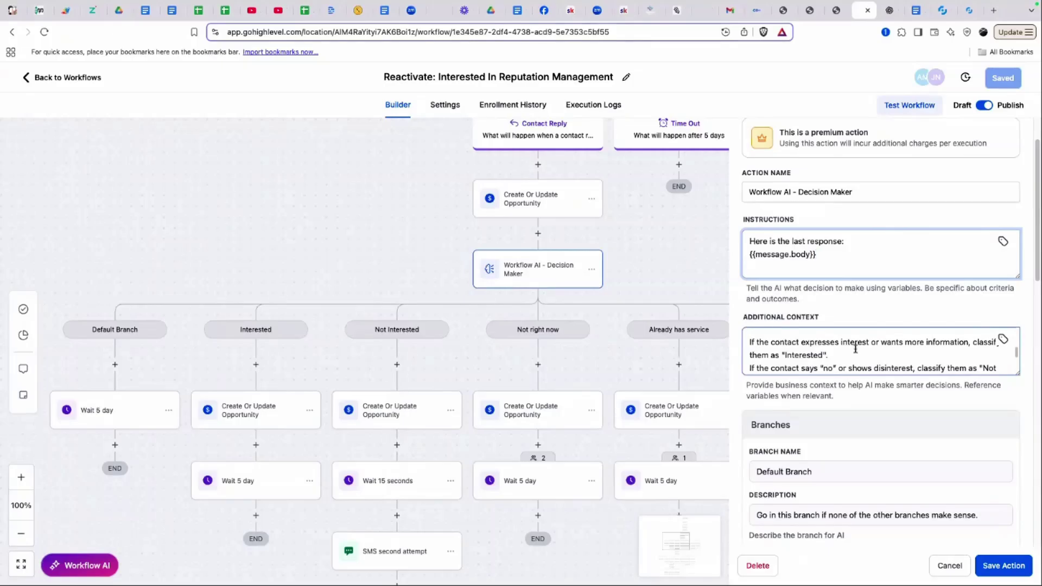
scroll(856, 349, "down", 1)
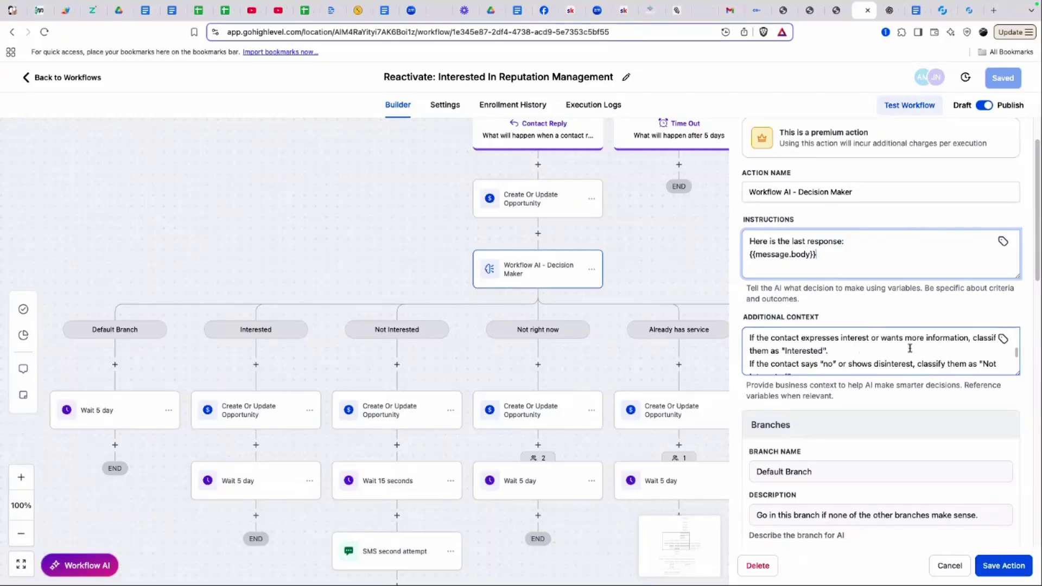
scroll(874, 347, "down", 2)
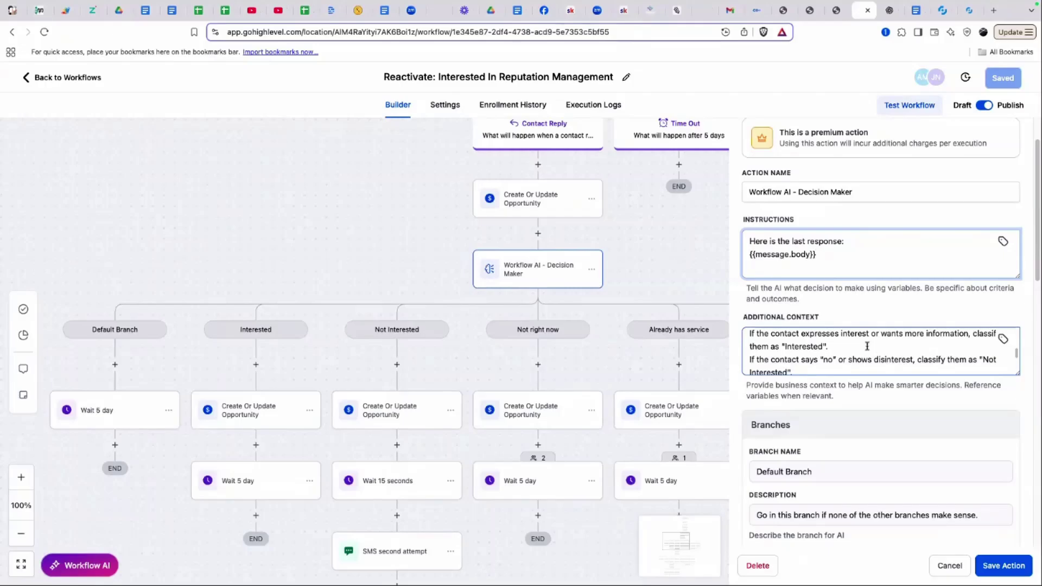
scroll(867, 346, "down", 1)
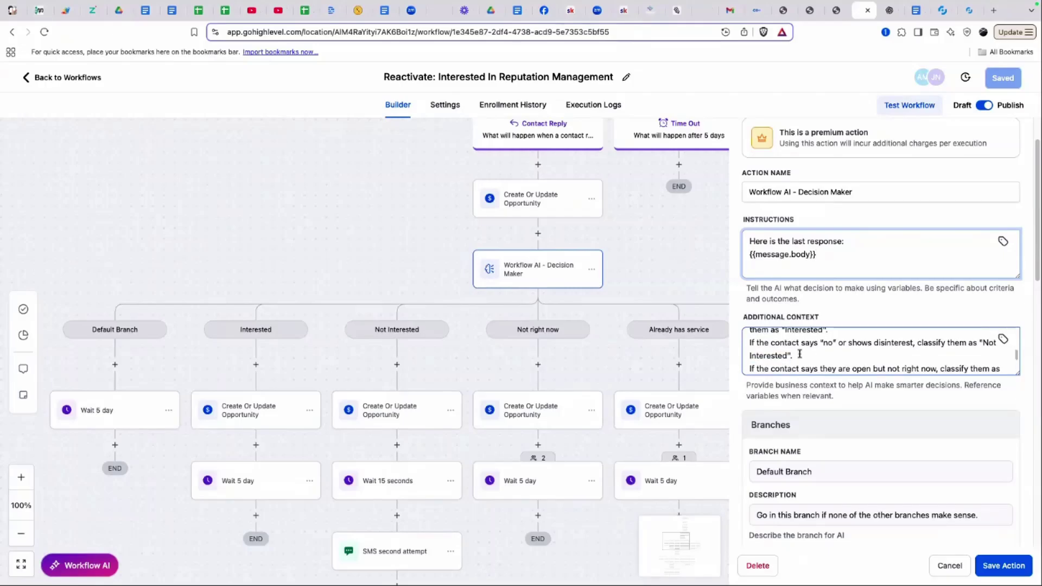
scroll(818, 349, "down", 1)
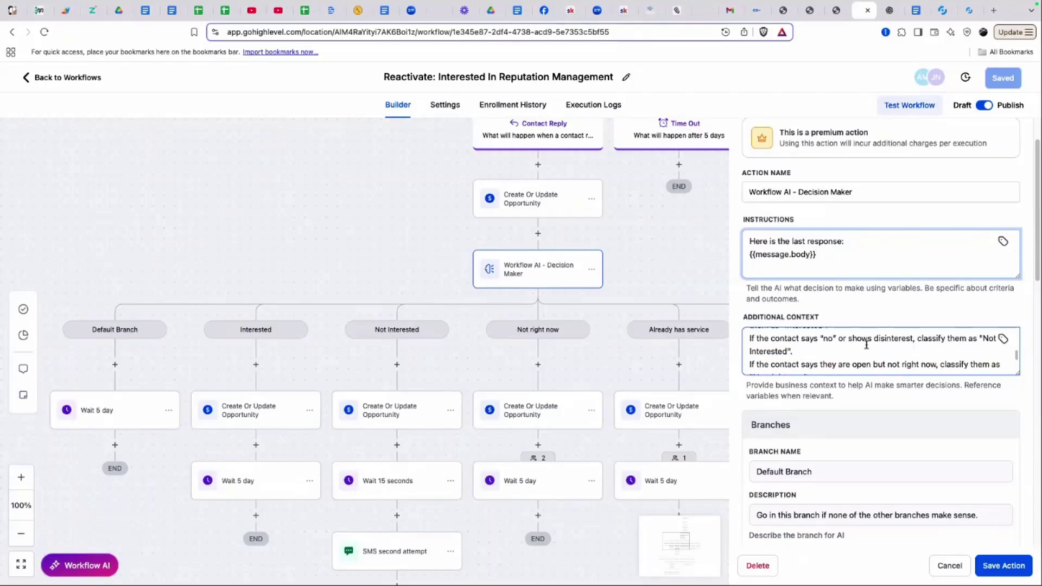
scroll(893, 344, "down", 2)
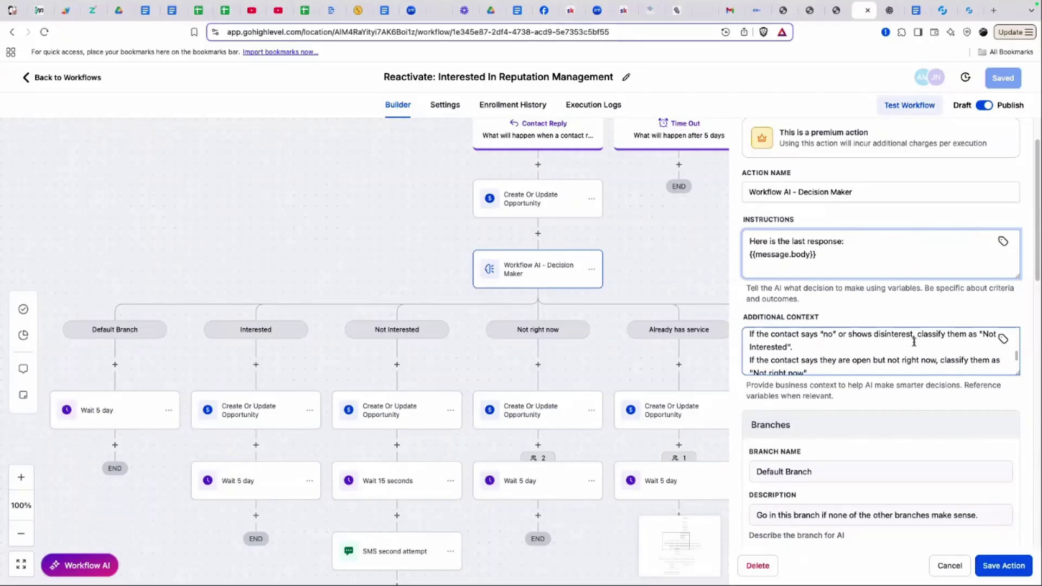
scroll(914, 343, "down", 1)
scroll(780, 357, "down", 1)
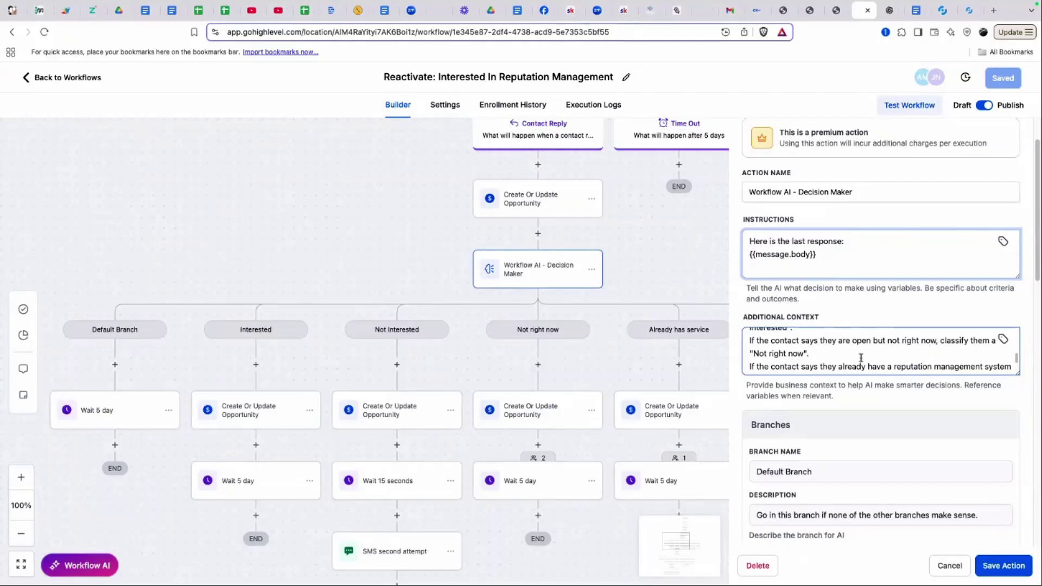
scroll(823, 357, "down", 2)
scroll(819, 359, "down", 1)
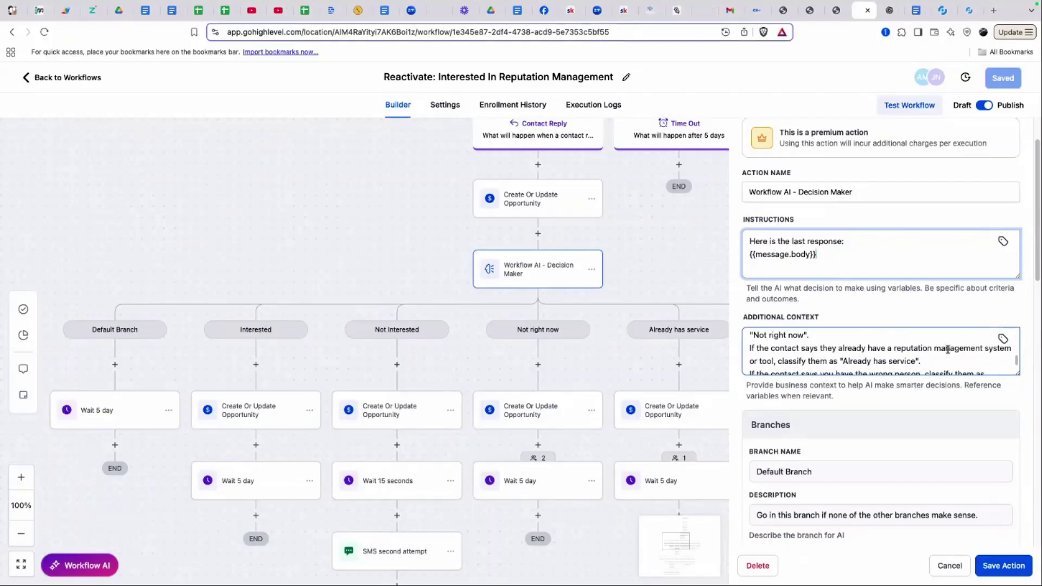
scroll(869, 347, "down", 3)
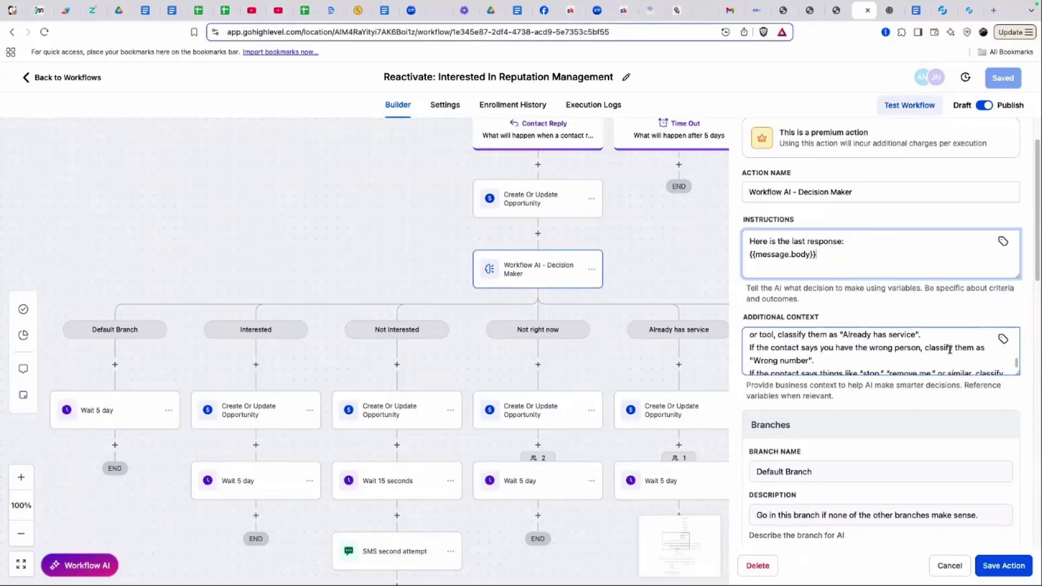
scroll(868, 347, "down", 3)
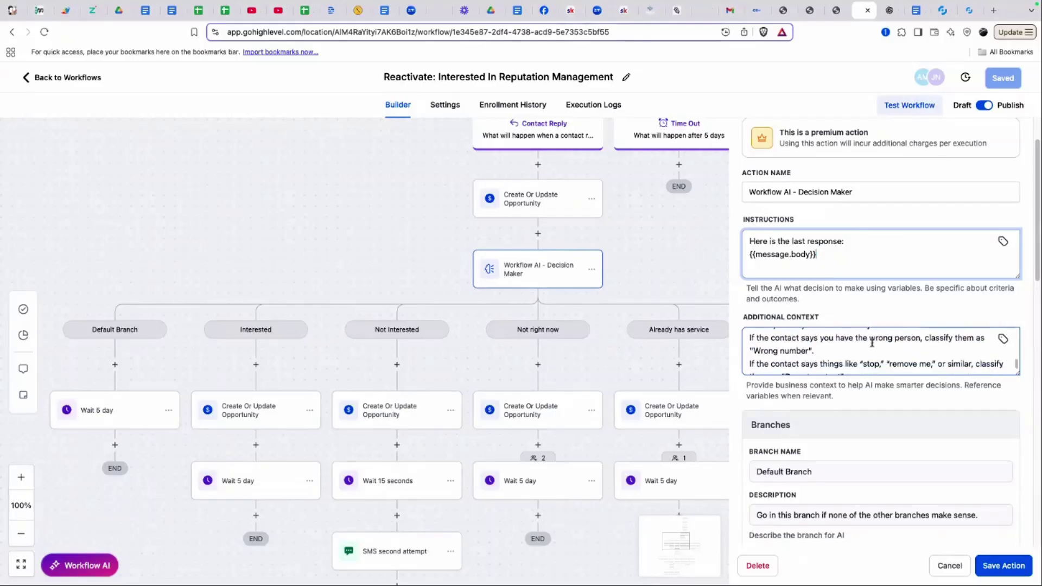
scroll(839, 348, "down", 2)
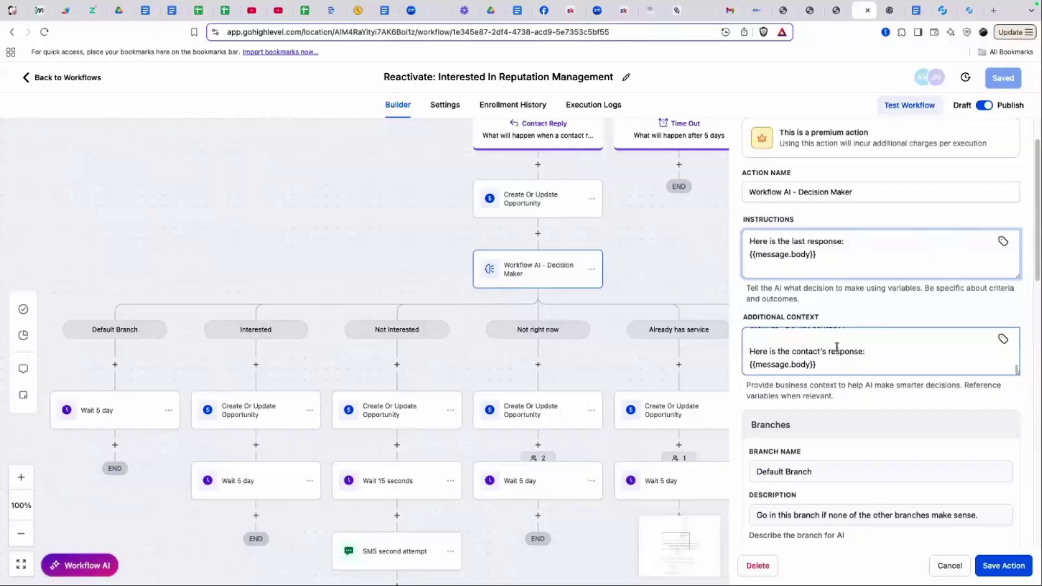
scroll(818, 262, "up", 10)
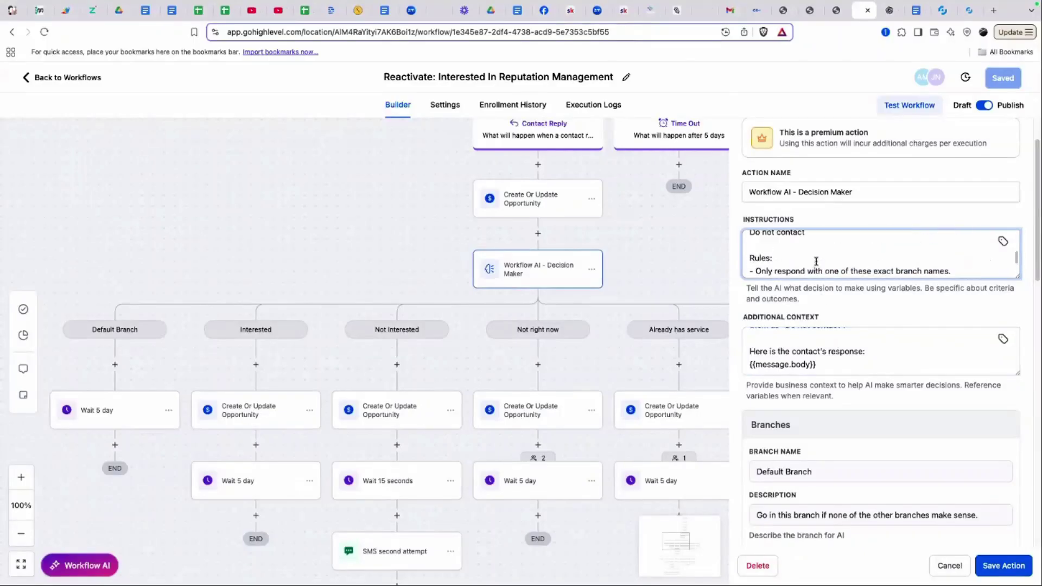
scroll(818, 262, "up", 2)
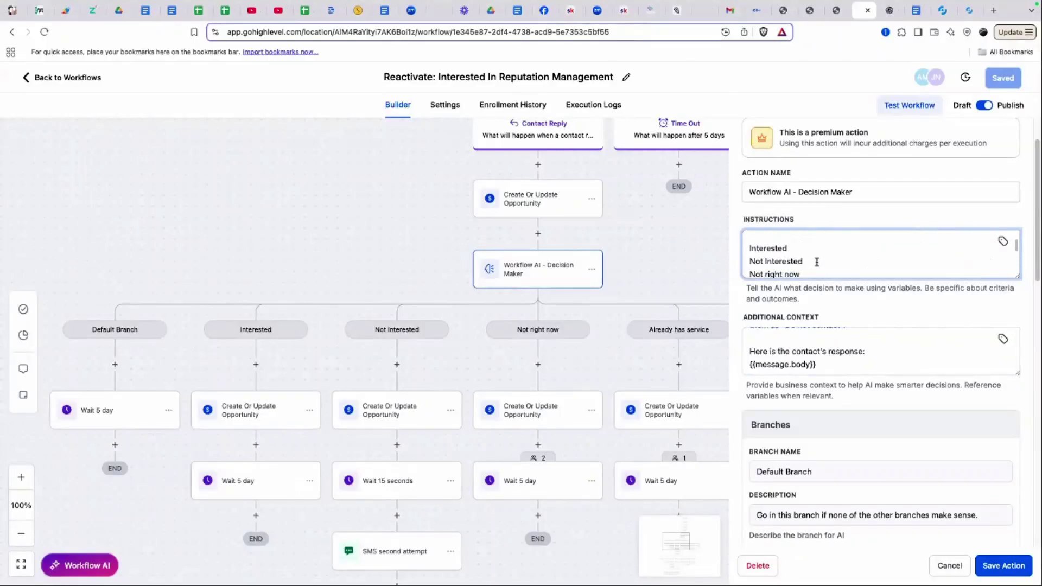
scroll(769, 250, "down", 5)
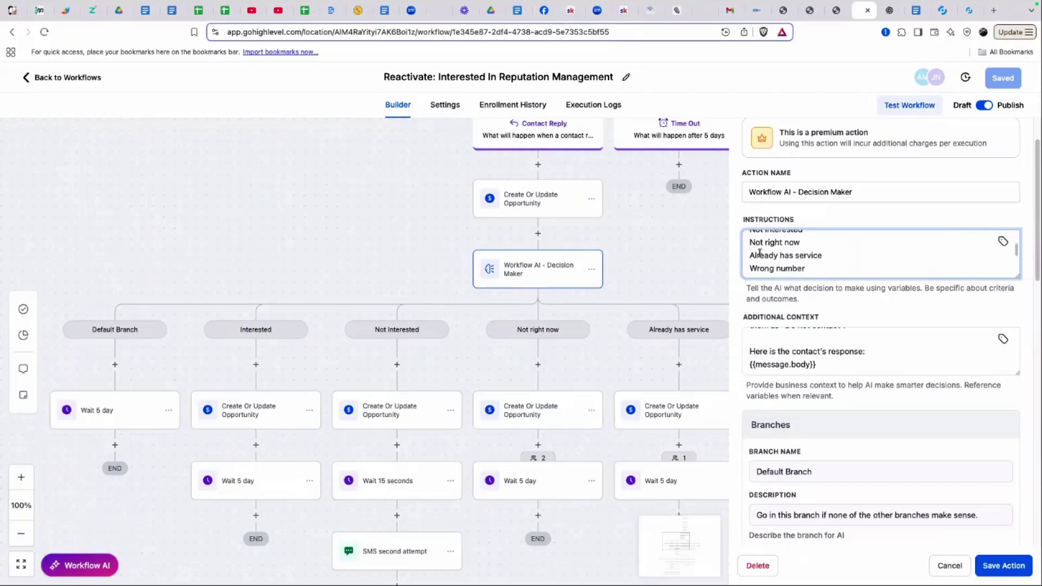
scroll(809, 305, "down", 2)
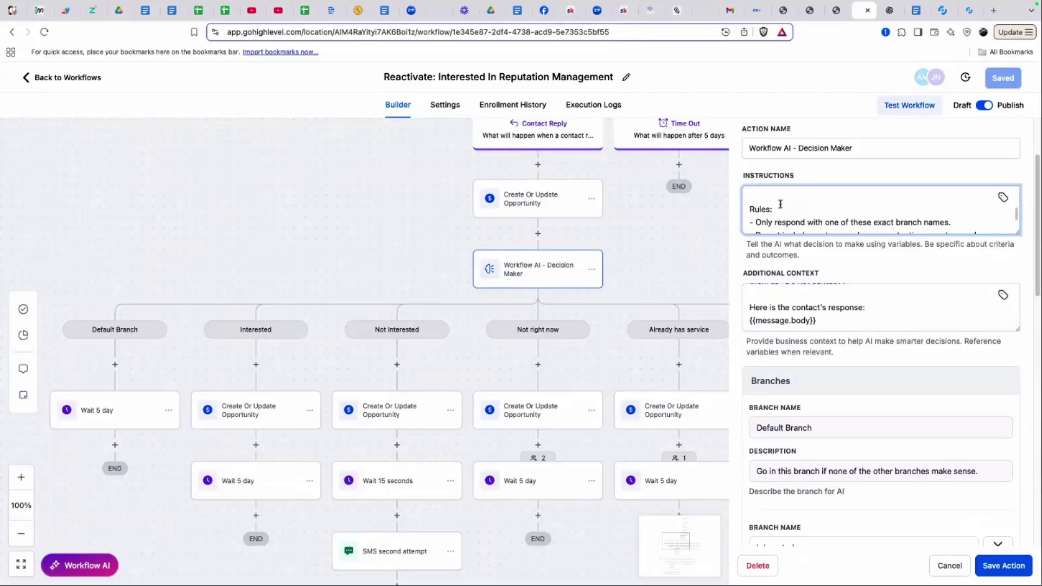
scroll(781, 205, "up", 8)
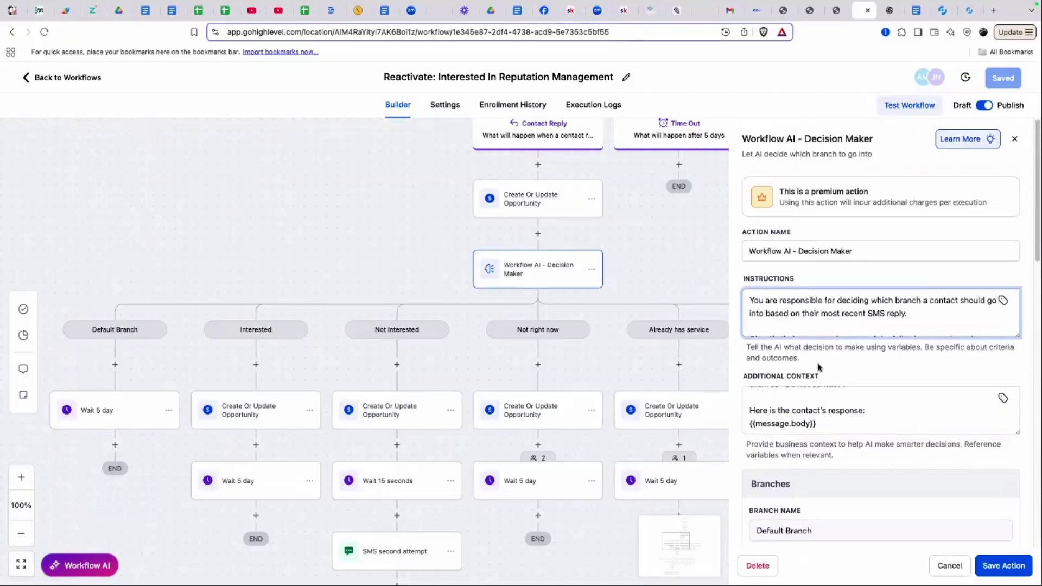
scroll(782, 318, "down", 5)
scroll(790, 326, "down", 3)
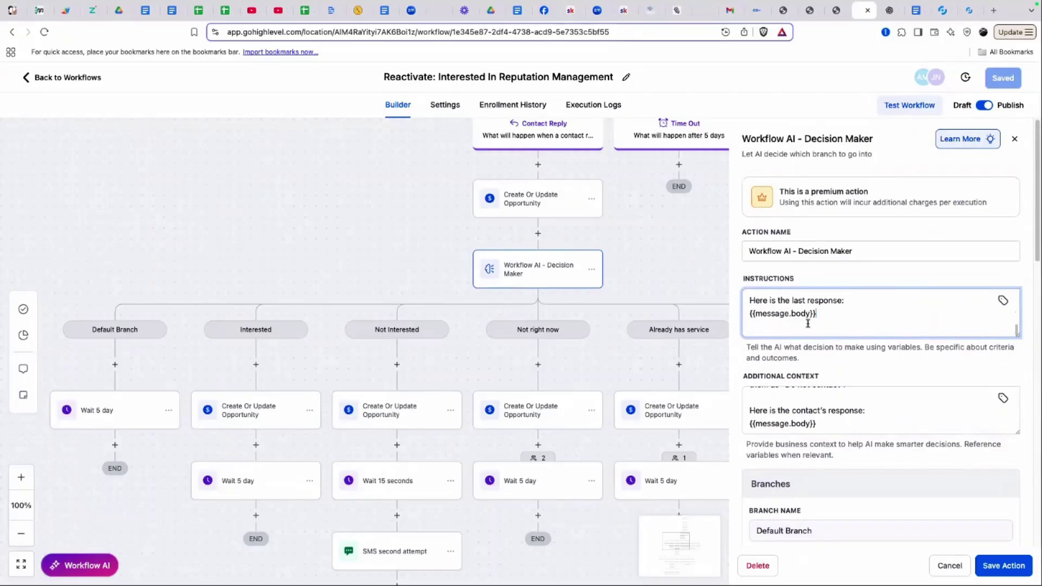
scroll(836, 369, "down", 1)
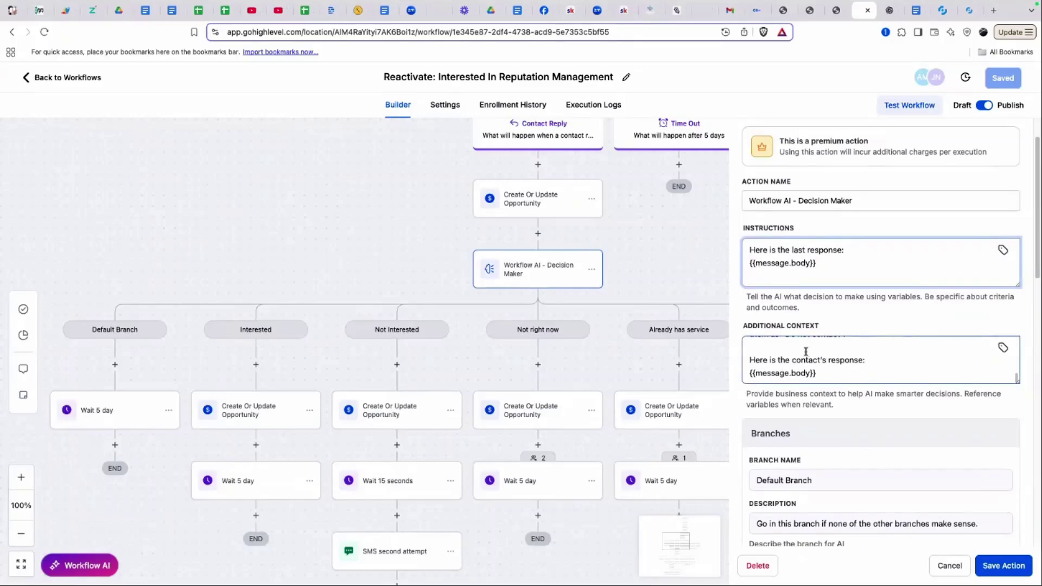
scroll(809, 358, "down", 3)
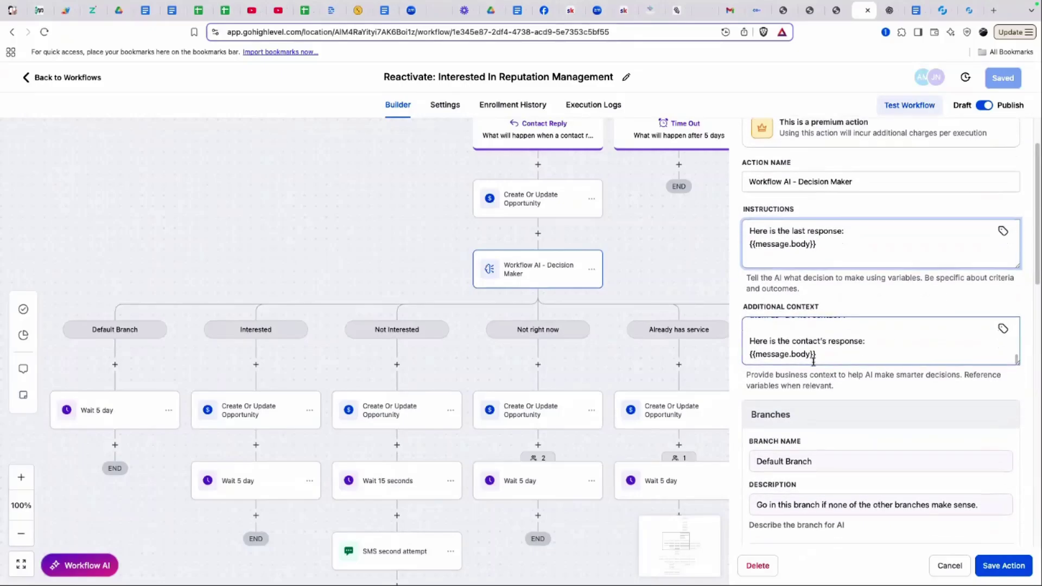
scroll(813, 365, "down", 3)
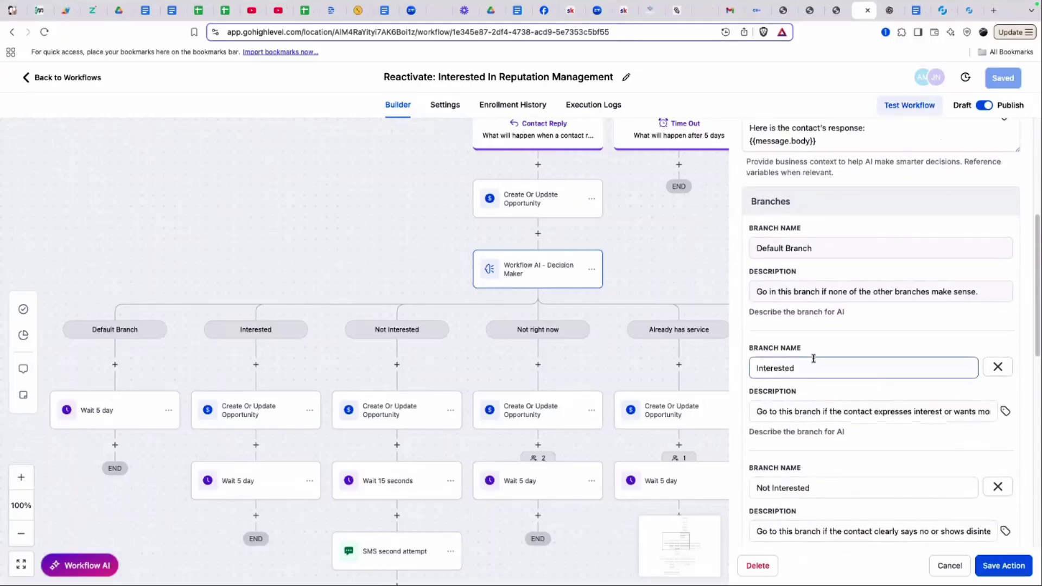
scroll(825, 364, "down", 2)
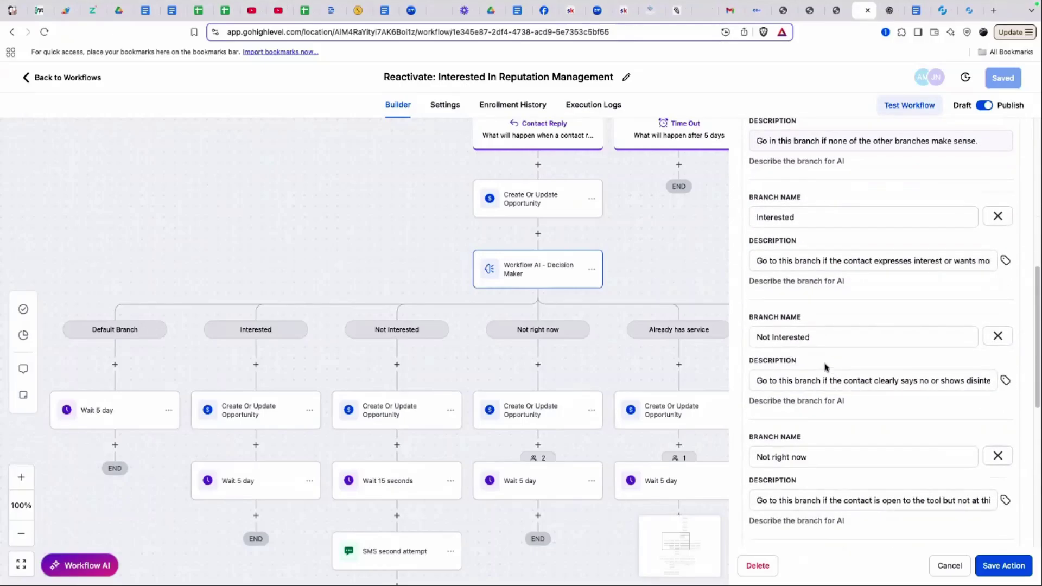
left_click(836, 384)
scroll(840, 440, "up", 10)
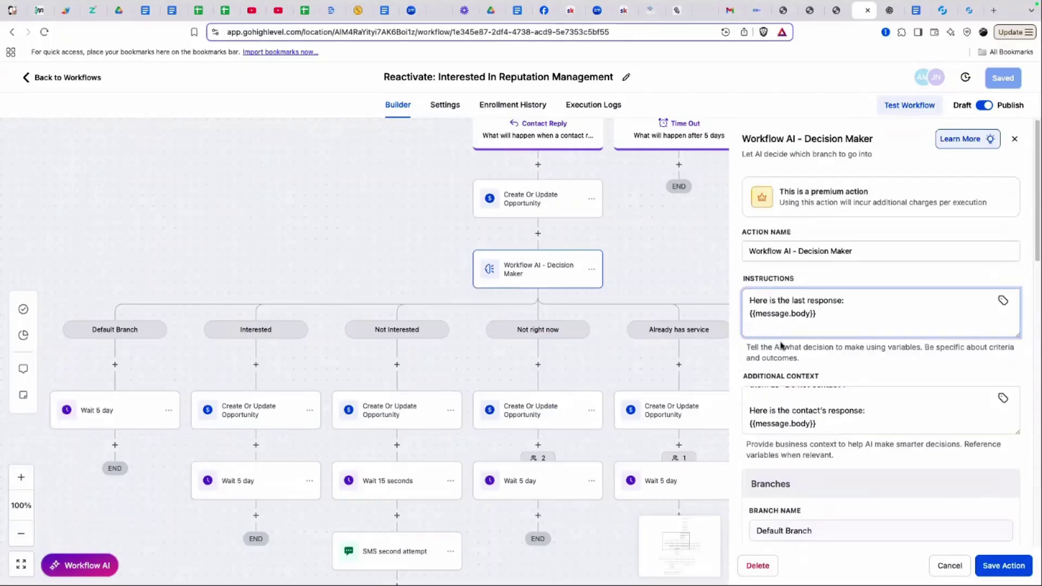
left_click(788, 319)
scroll(787, 319, "up", 8)
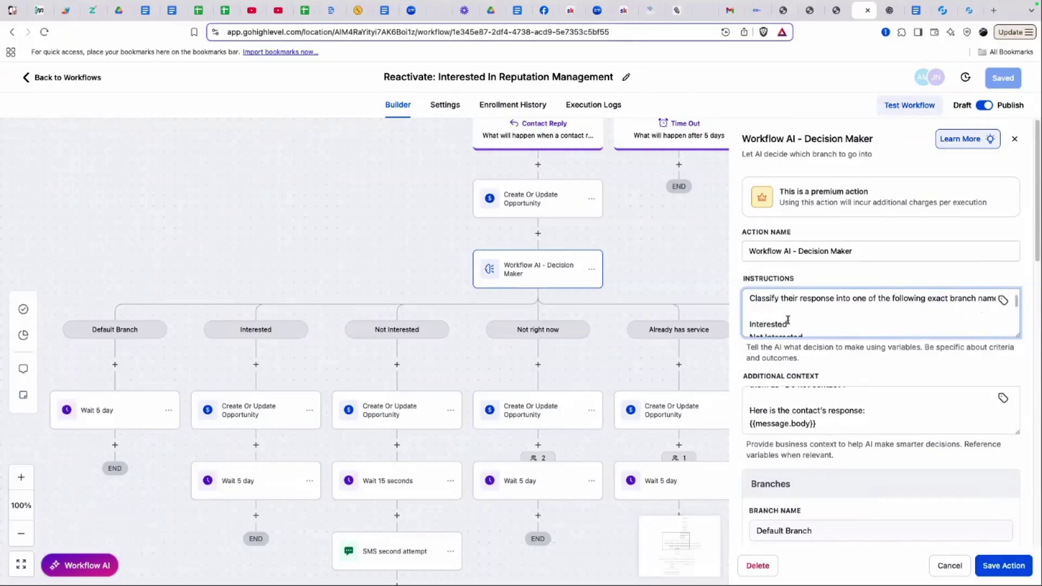
scroll(794, 316, "up", 2)
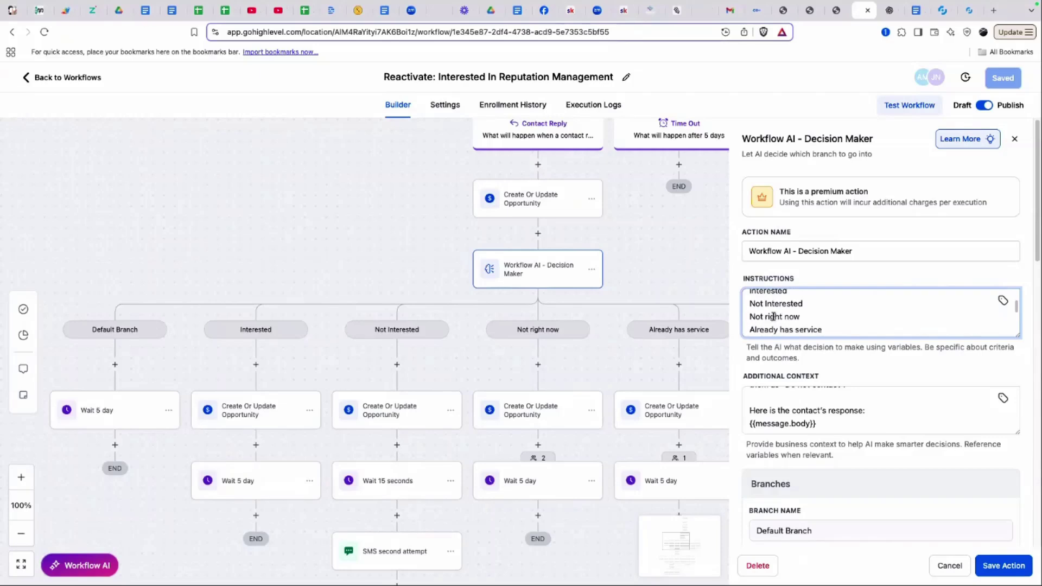
scroll(774, 317, "down", 3)
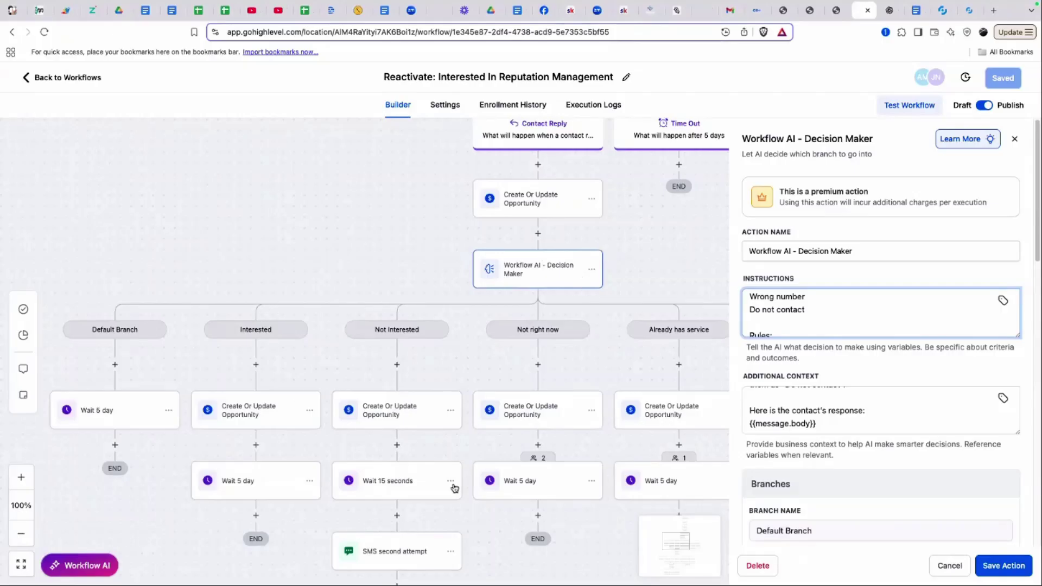
scroll(856, 417, "down", 2)
scroll(856, 417, "down", 5)
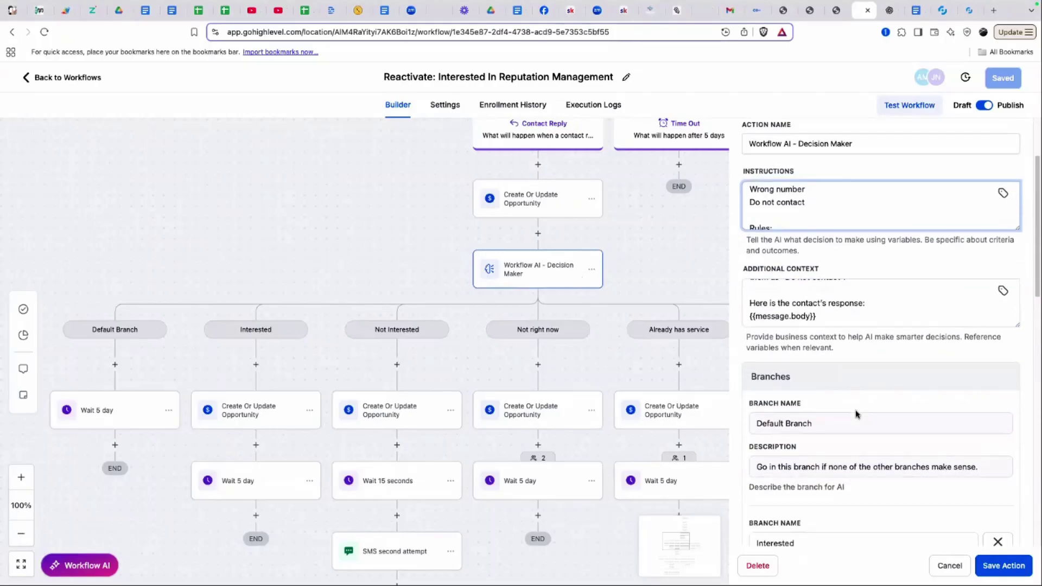
Fix the second branch name from 'Interestedd' to 'Interested' by deleting the extra 'd'
left_click(811, 374)
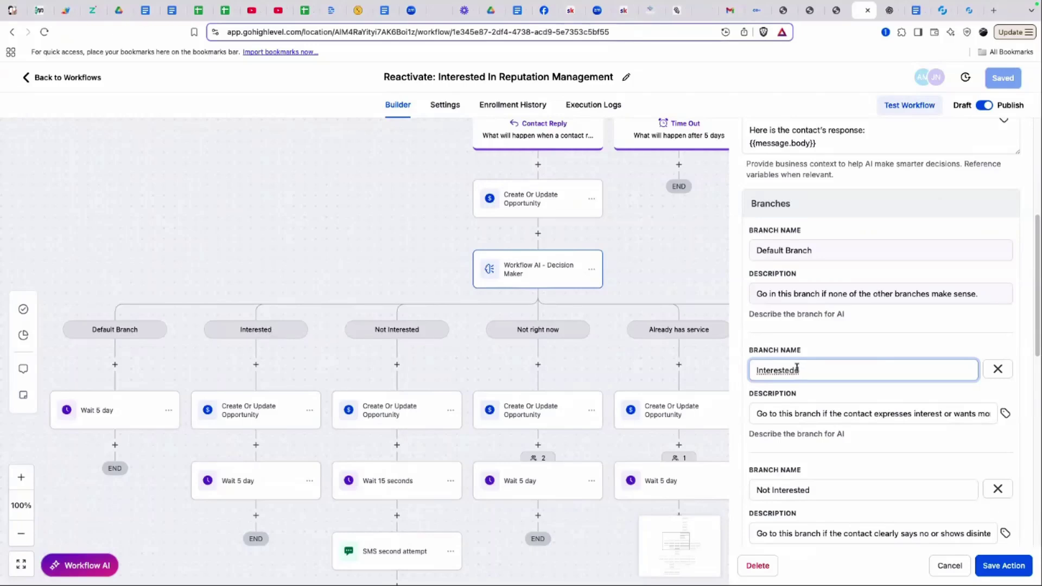
scroll(797, 369, "up", 5)
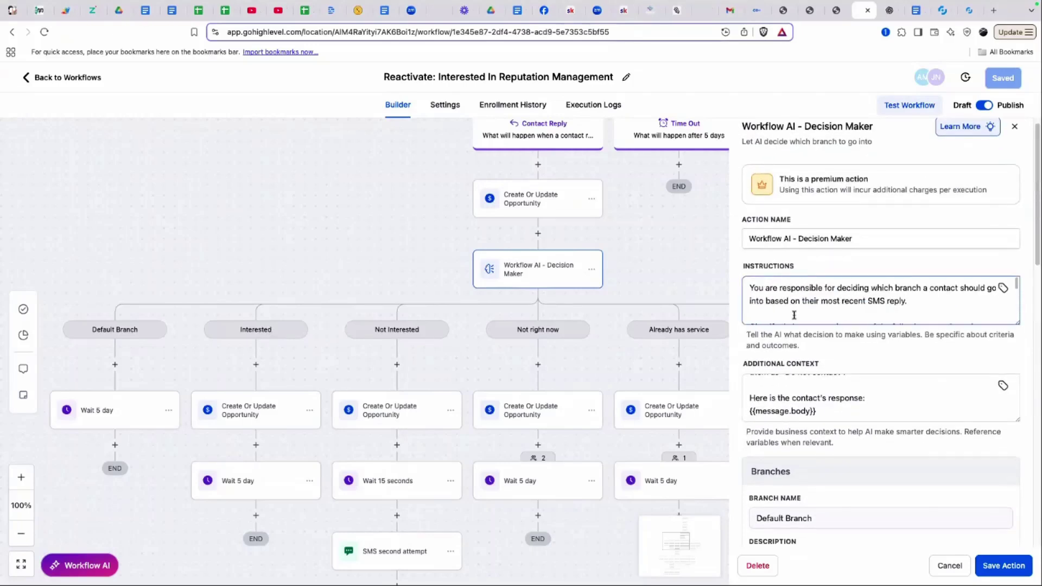
scroll(795, 315, "down", 3)
scroll(791, 306, "up", 1)
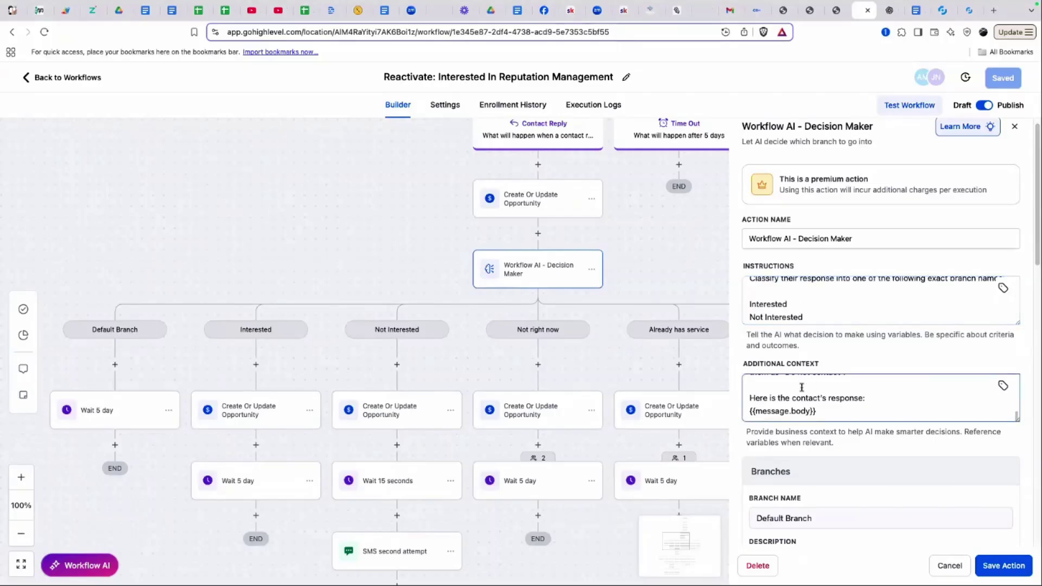
scroll(802, 387, "down", 5)
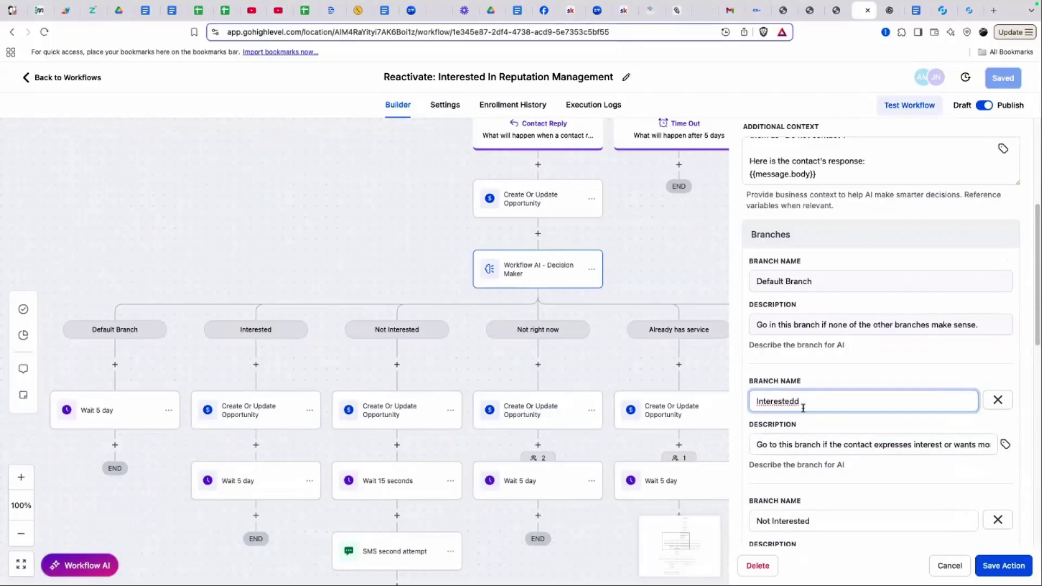
key("BackSpace")
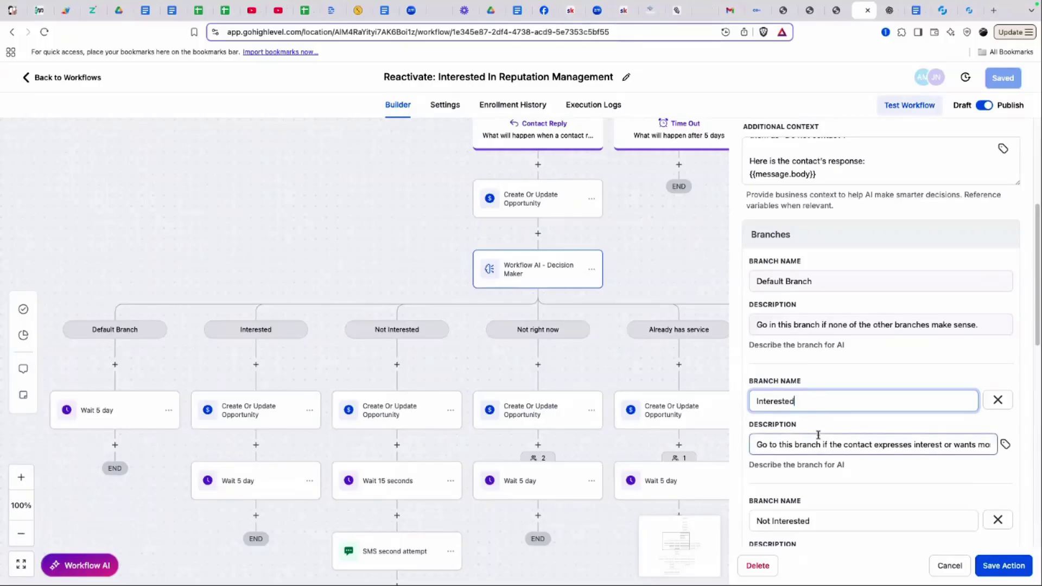
scroll(819, 435, "down", 1)
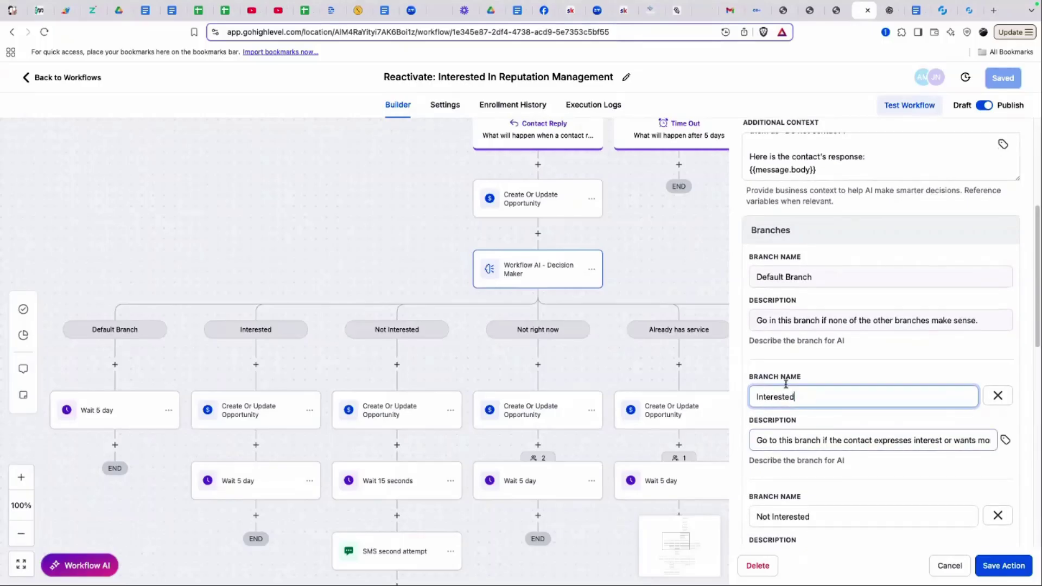
scroll(809, 395, "down", 2)
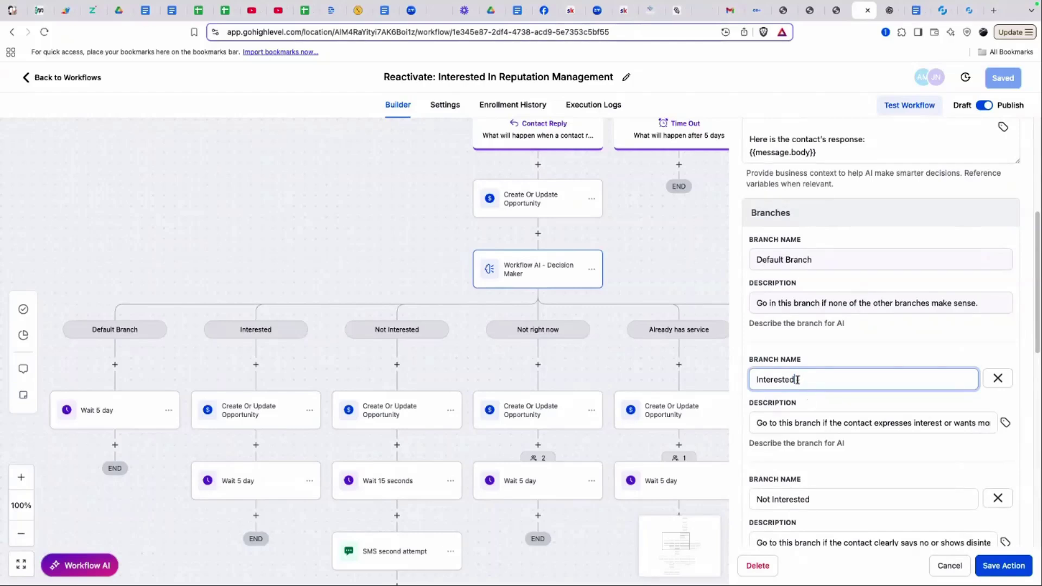
scroll(804, 380, "down", 5)
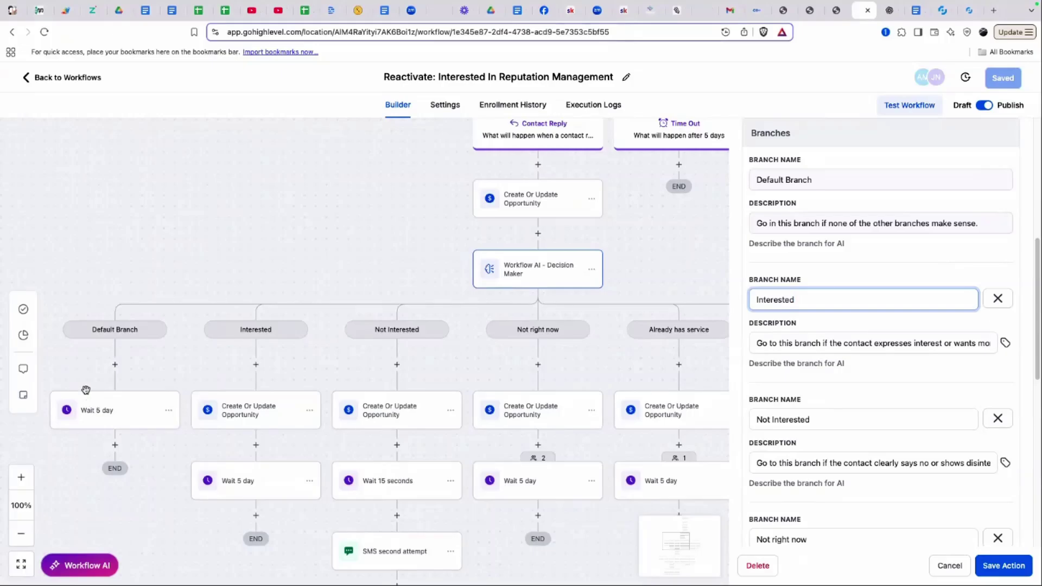
scroll(852, 340, "up", 5)
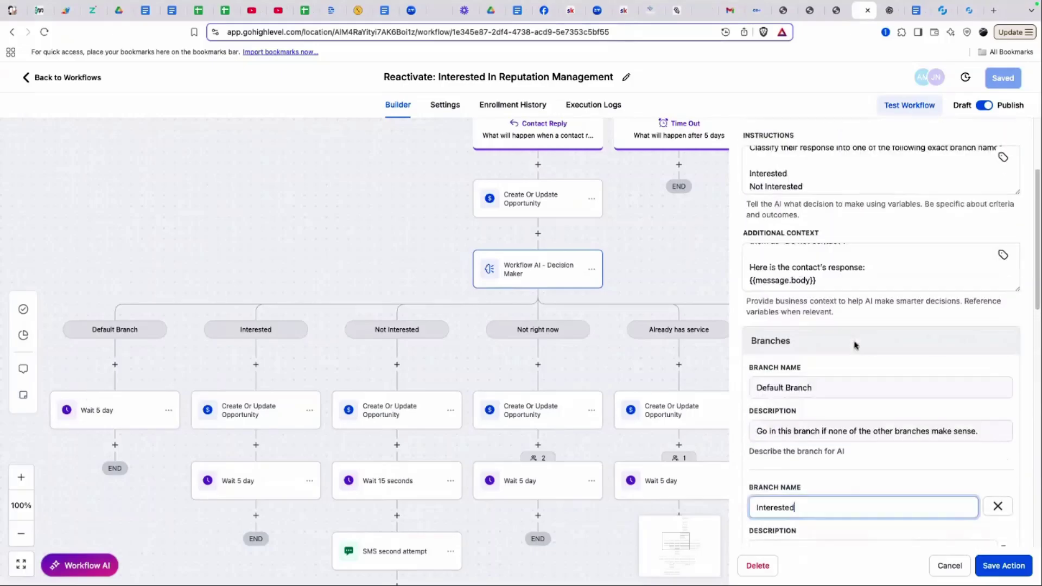
scroll(794, 192, "up", 5)
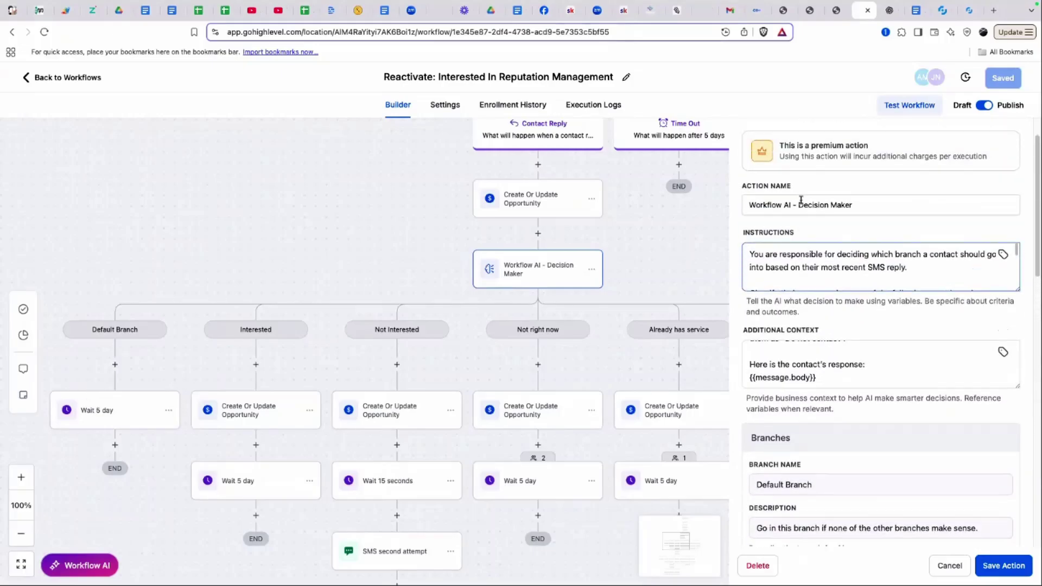
scroll(804, 250, "down", 2)
scroll(804, 251, "down", 3)
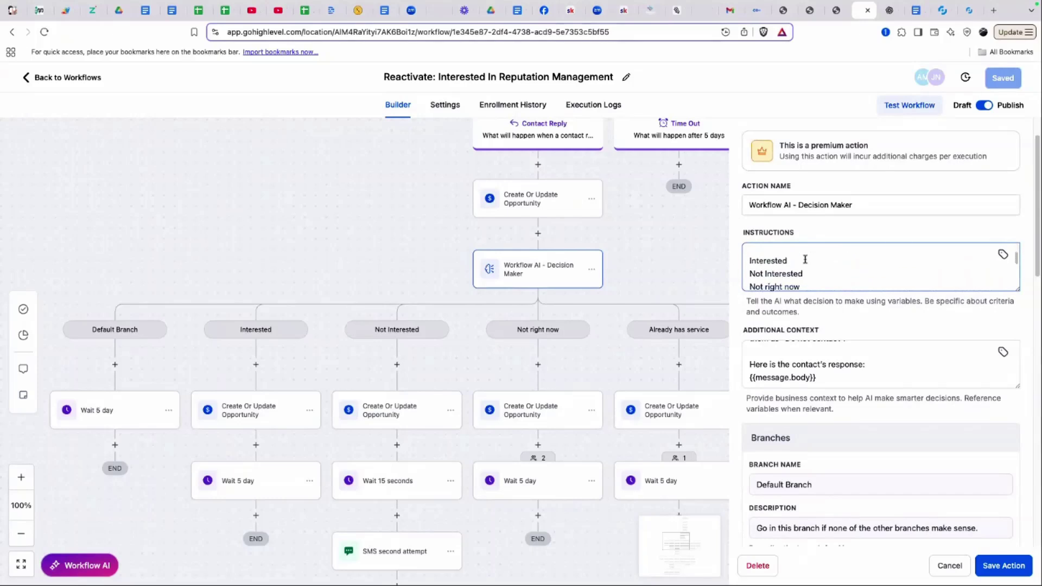
scroll(805, 349, "down", 1)
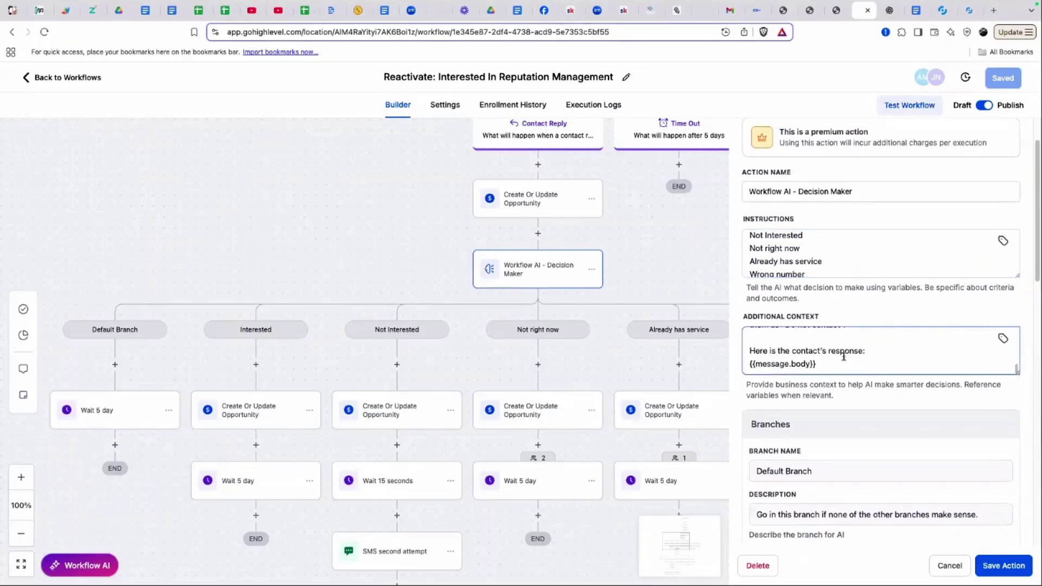
scroll(844, 356, "up", 3)
scroll(842, 354, "up", 5)
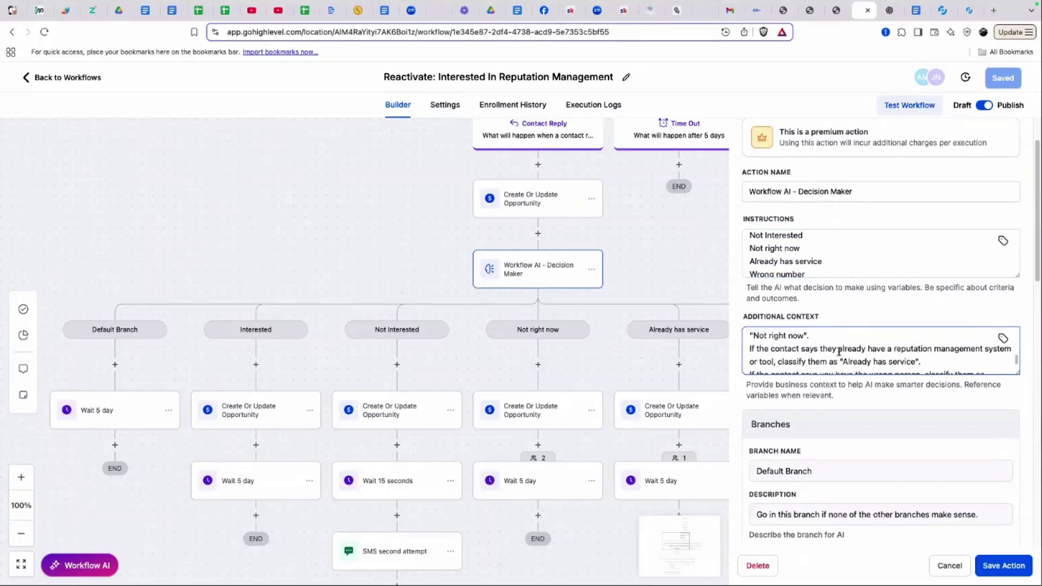
scroll(839, 352, "up", 5)
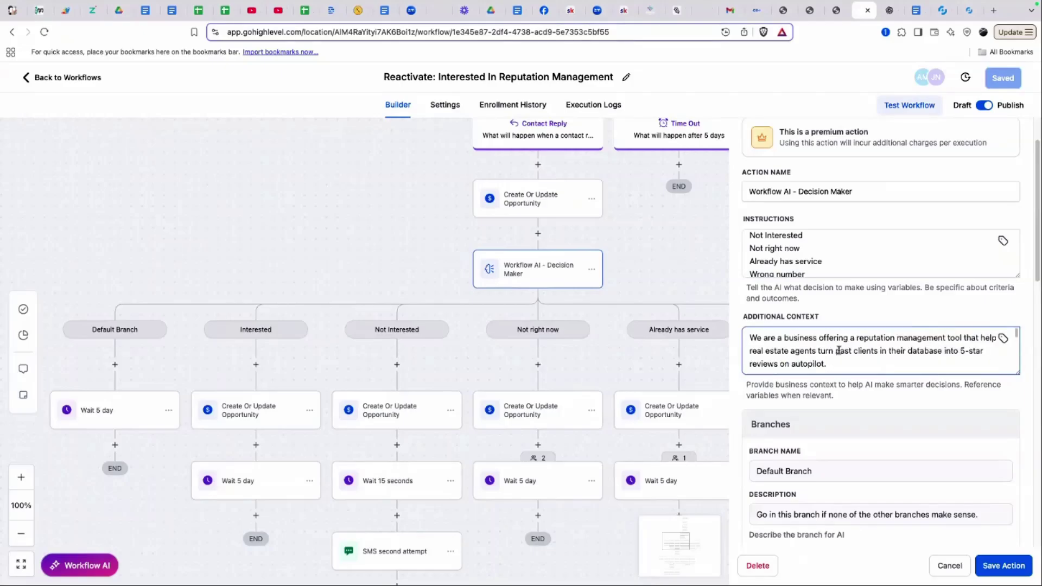
scroll(811, 295, "down", 3)
scroll(813, 298, "down", 3)
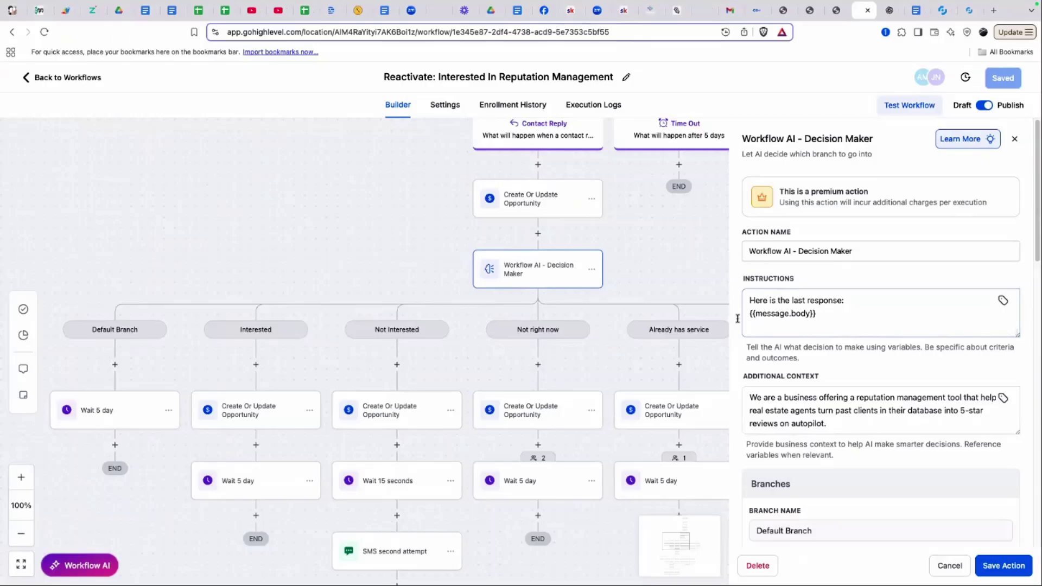
scroll(822, 407, "down", 6)
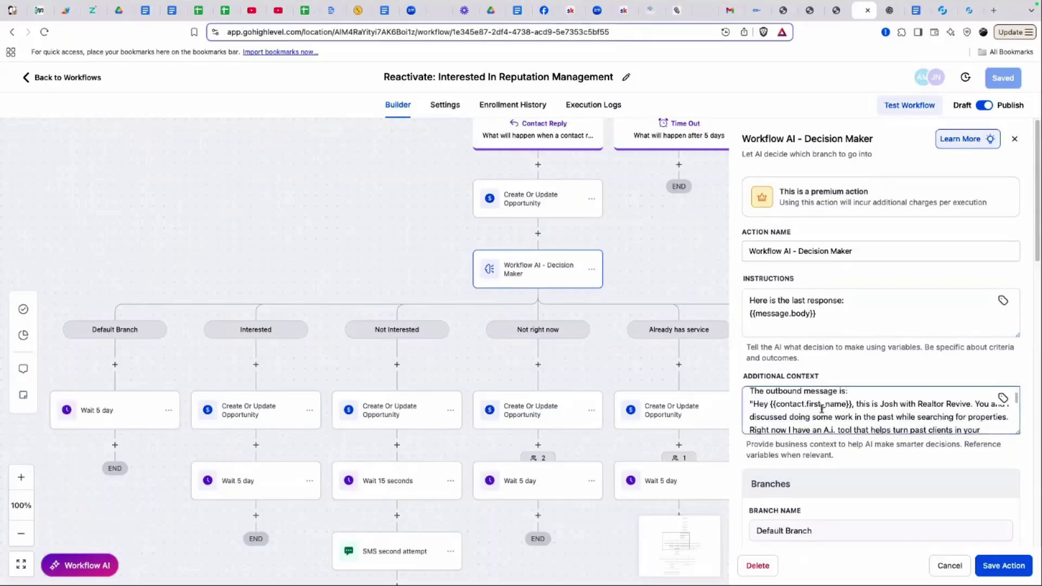
scroll(821, 408, "down", 10)
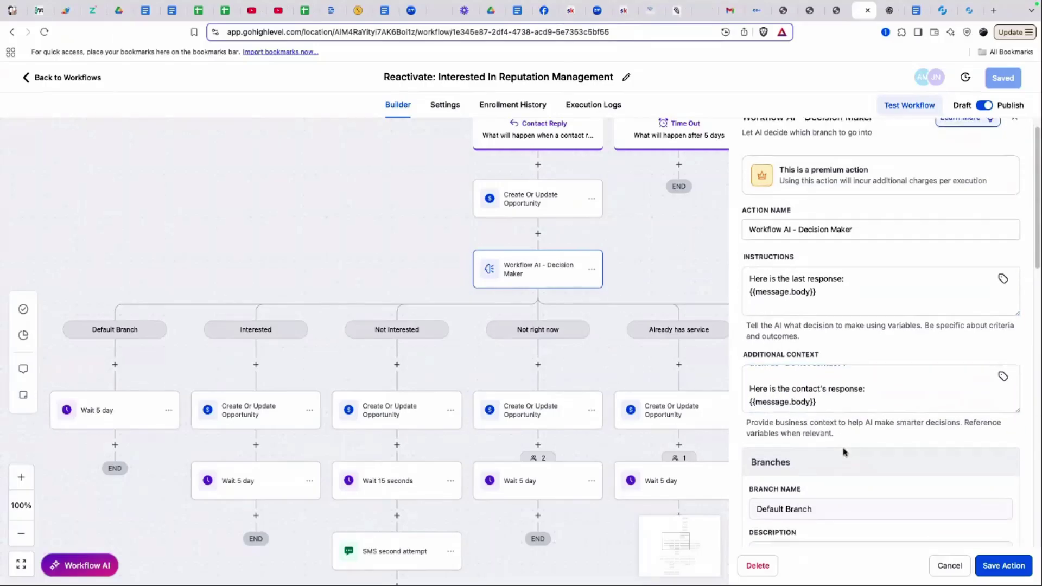
scroll(845, 405, "down", 5)
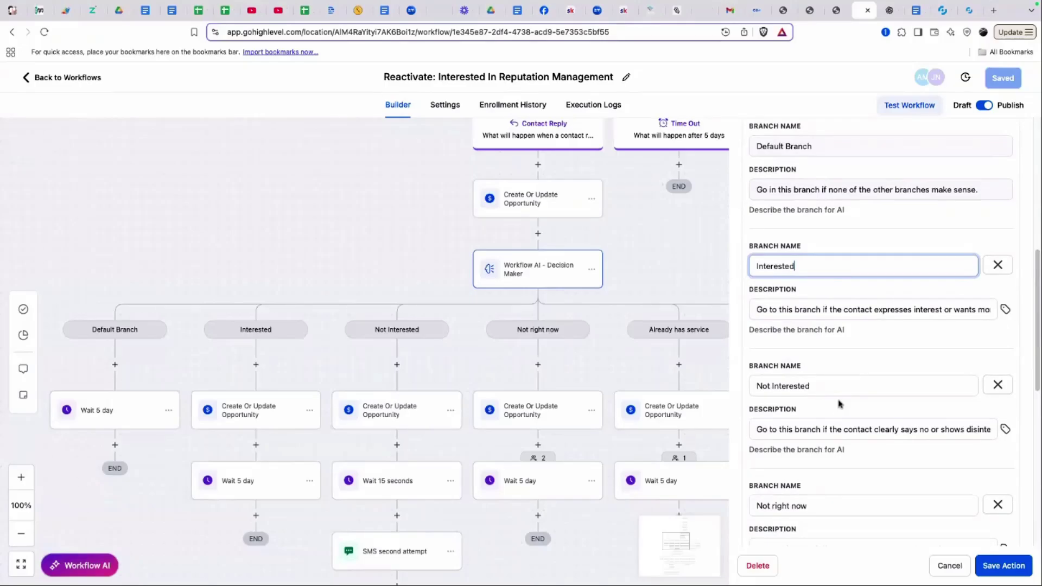
scroll(863, 386, "up", 3)
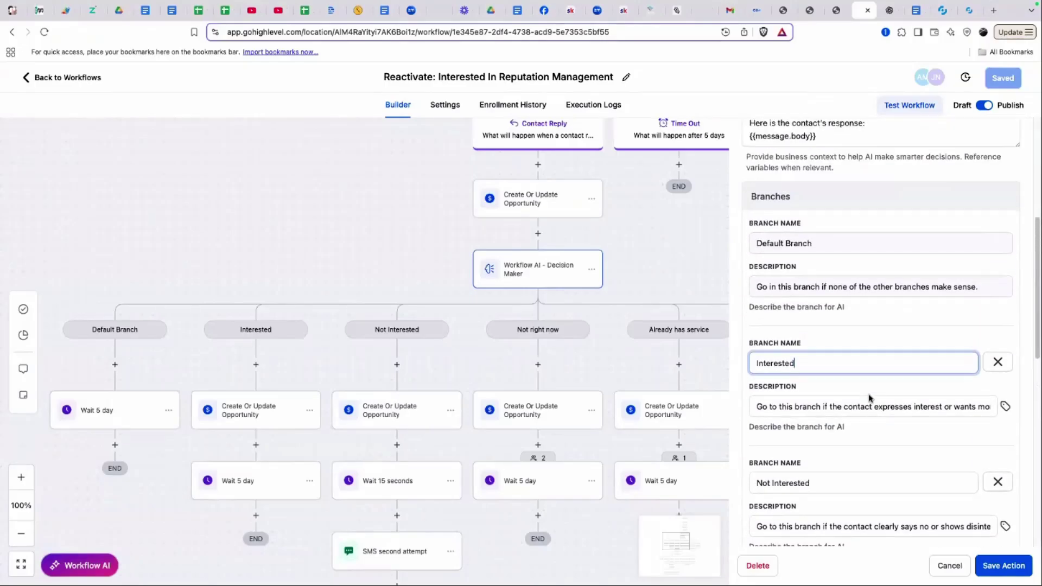
scroll(818, 399, "down", 3)
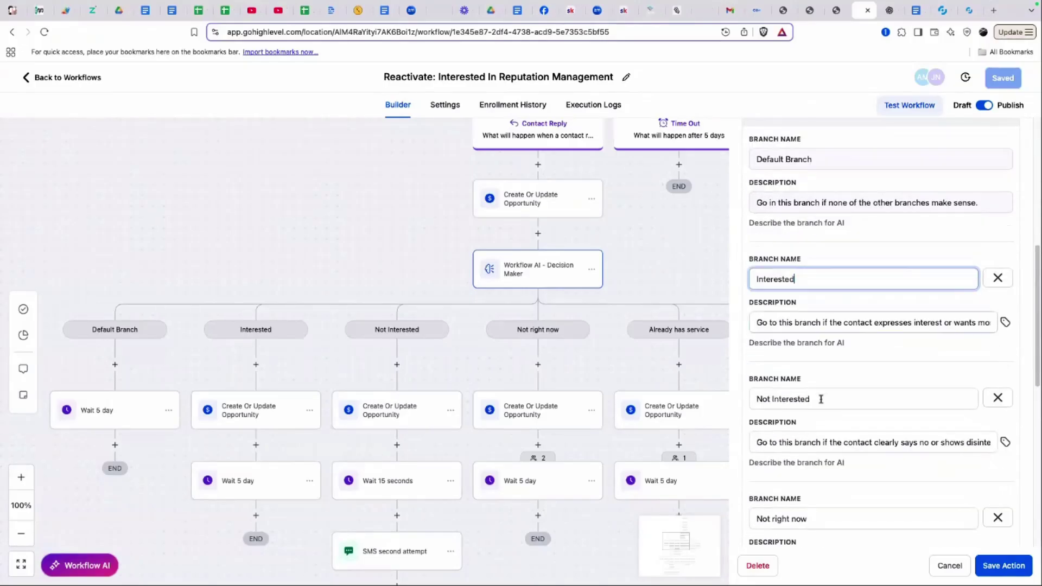
left_click_drag(759, 324, 935, 342)
left_click(936, 342)
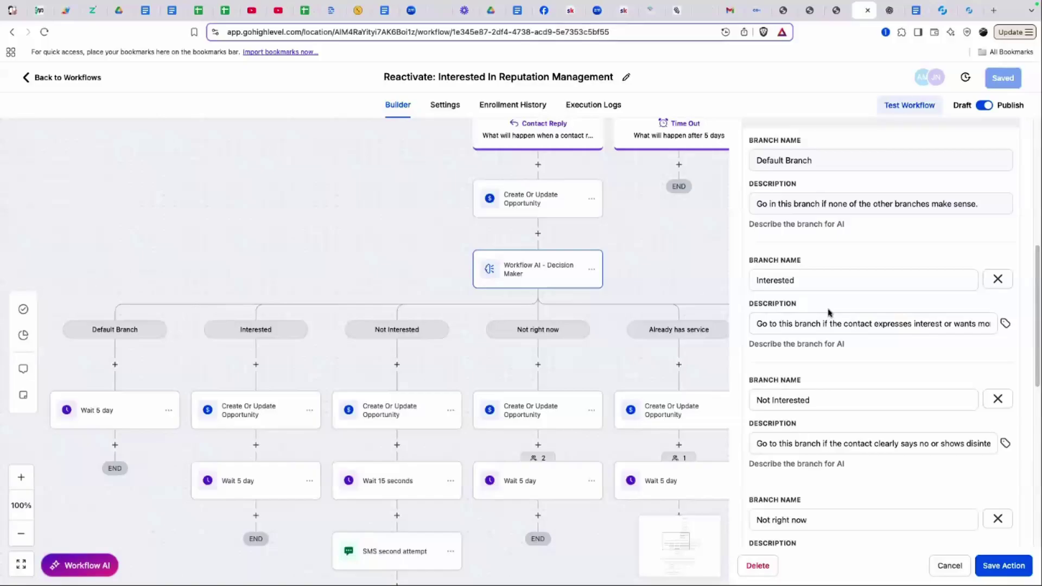
scroll(829, 313, "down", 3)
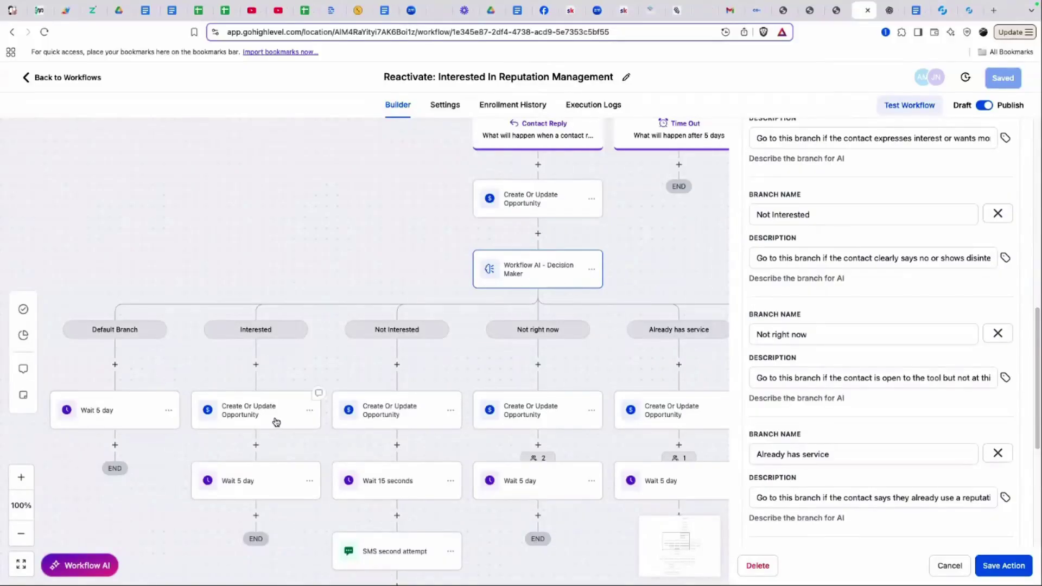
left_click_drag(341, 355, 324, 303)
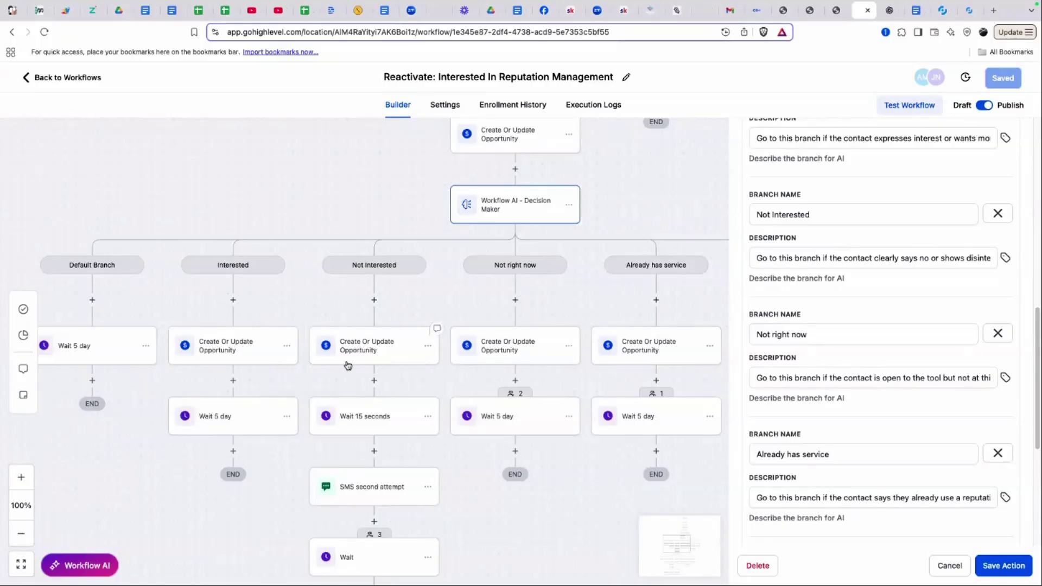
scroll(863, 326, "down", 5)
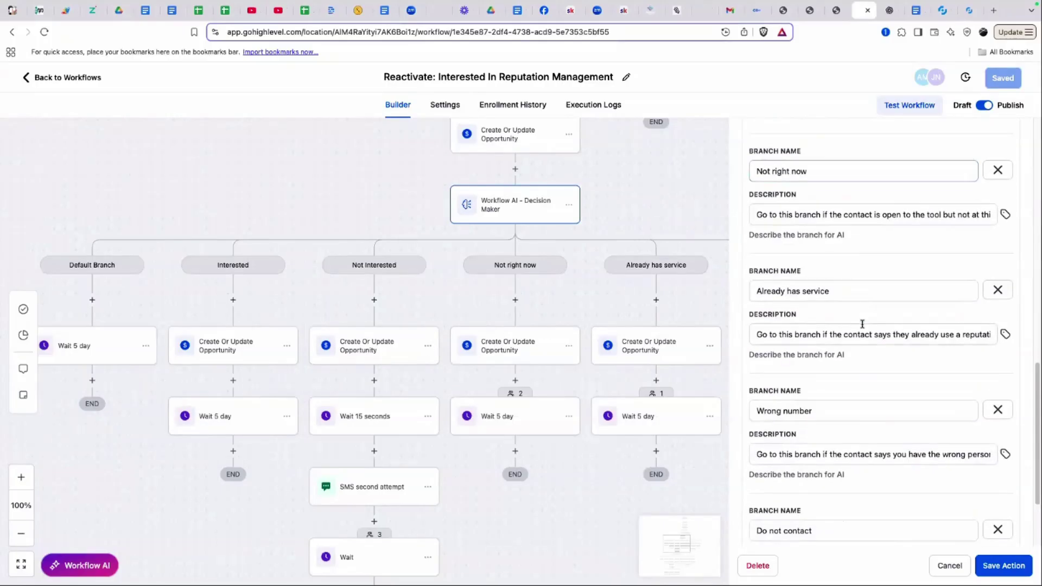
left_click(863, 356)
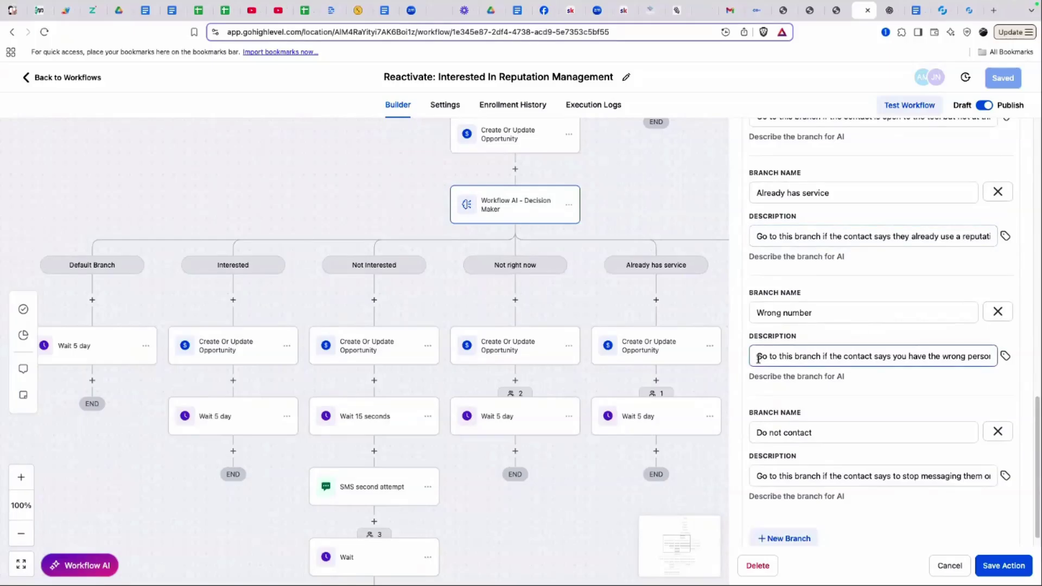
left_click_drag(758, 357, 1005, 363)
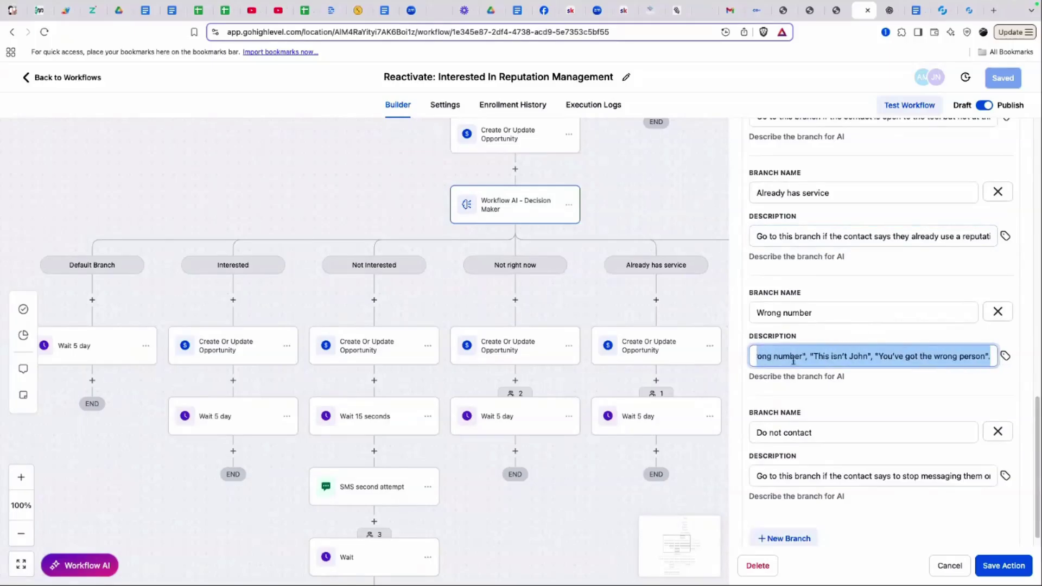
left_click_drag(550, 469, 325, 446)
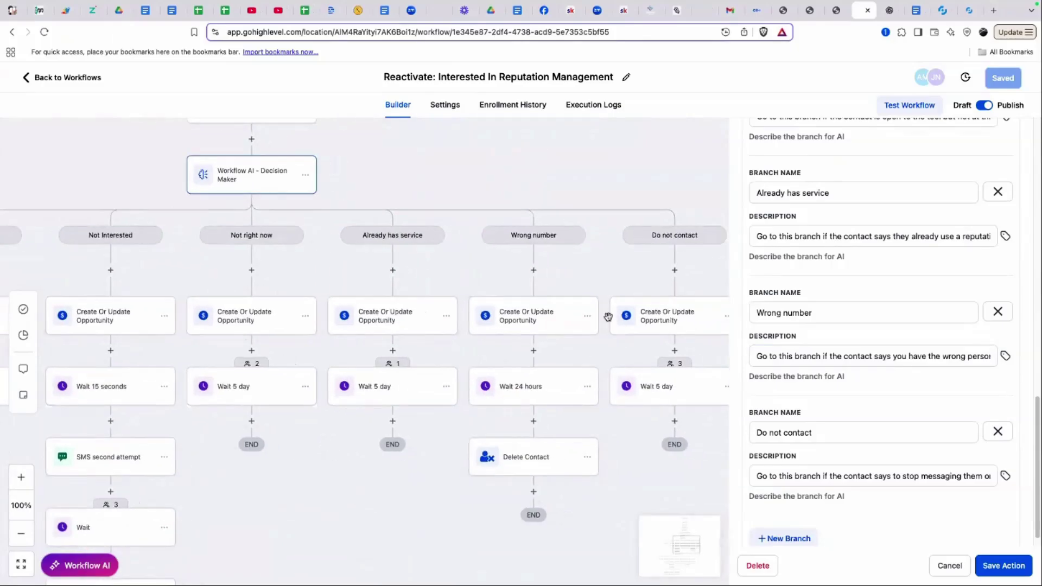
left_click(528, 323)
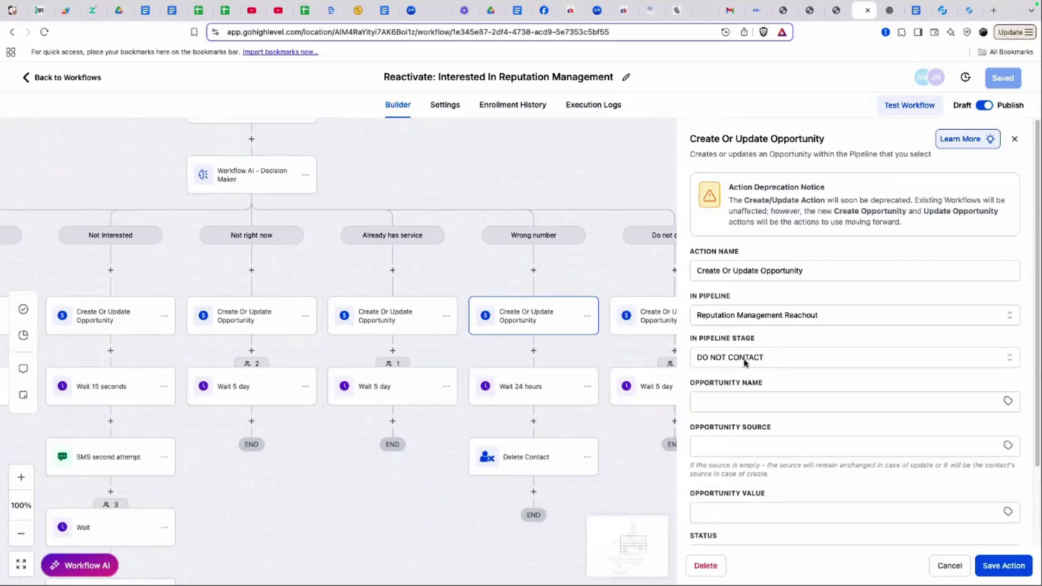
left_click(524, 398)
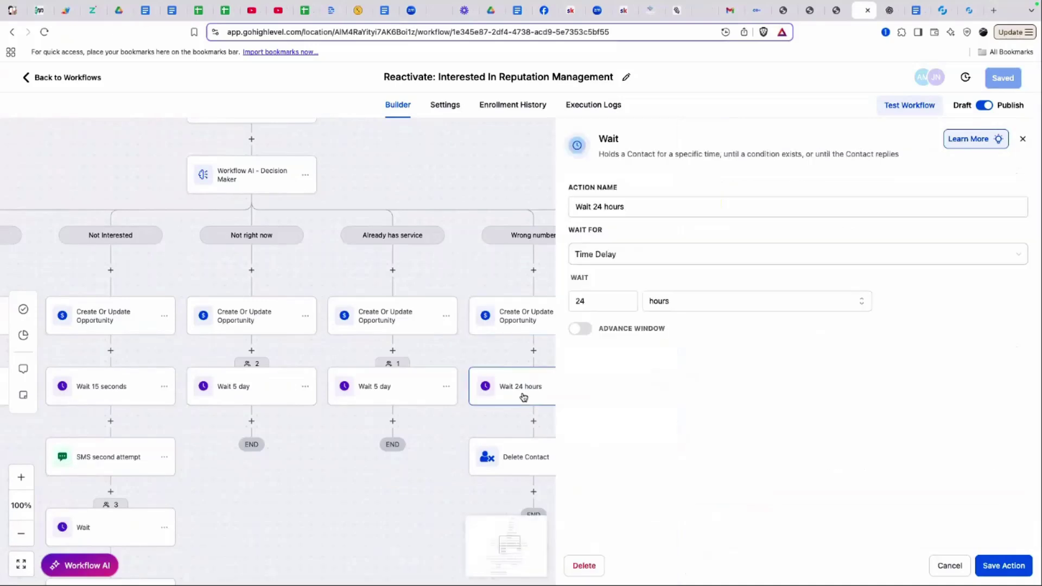
left_click(535, 463)
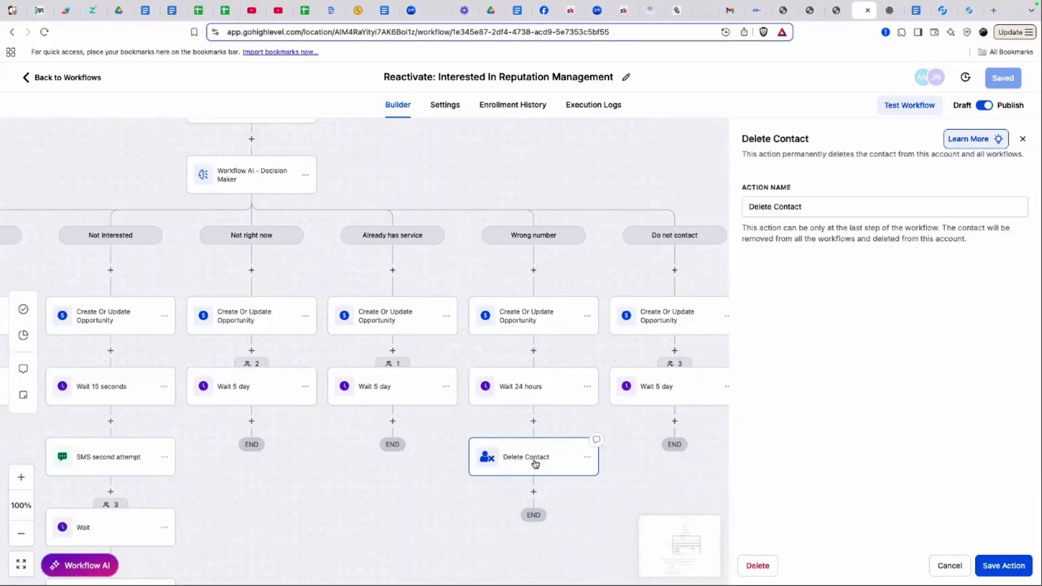
left_click(946, 566)
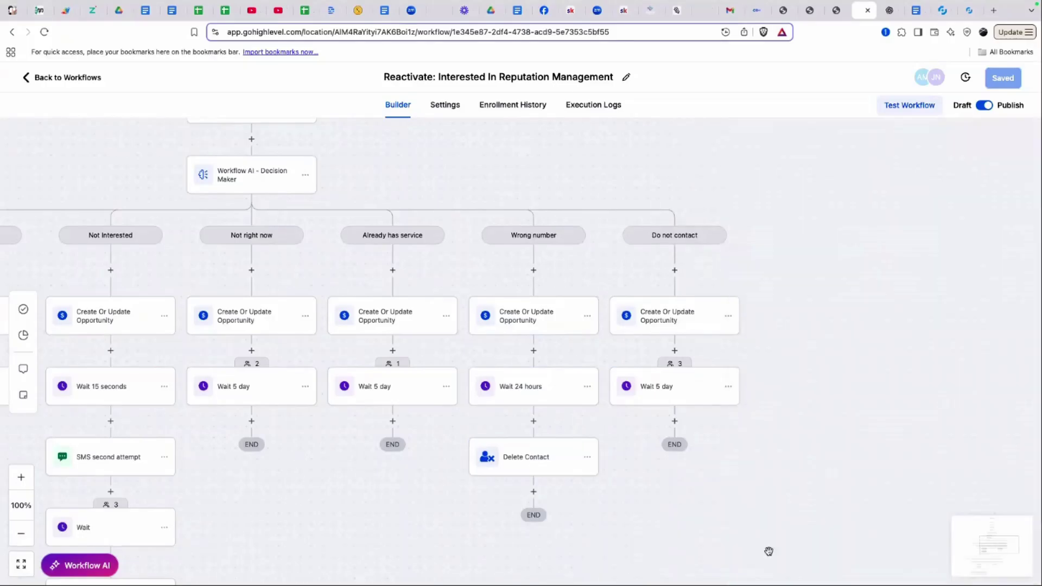
left_click_drag(310, 515, 554, 517)
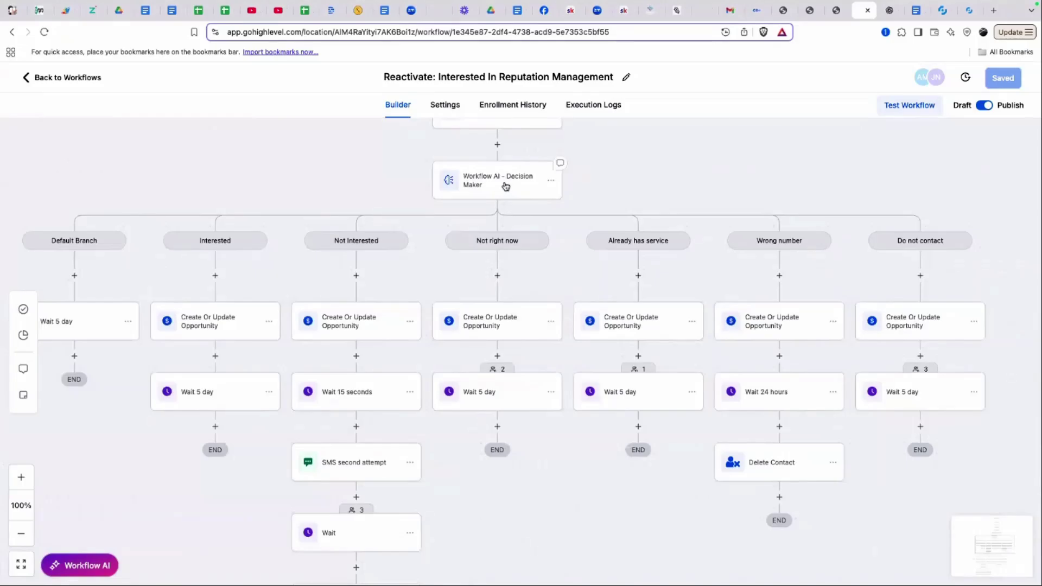
Open the first Decision Maker's settings and read its decision instructions and rules
left_click(505, 187)
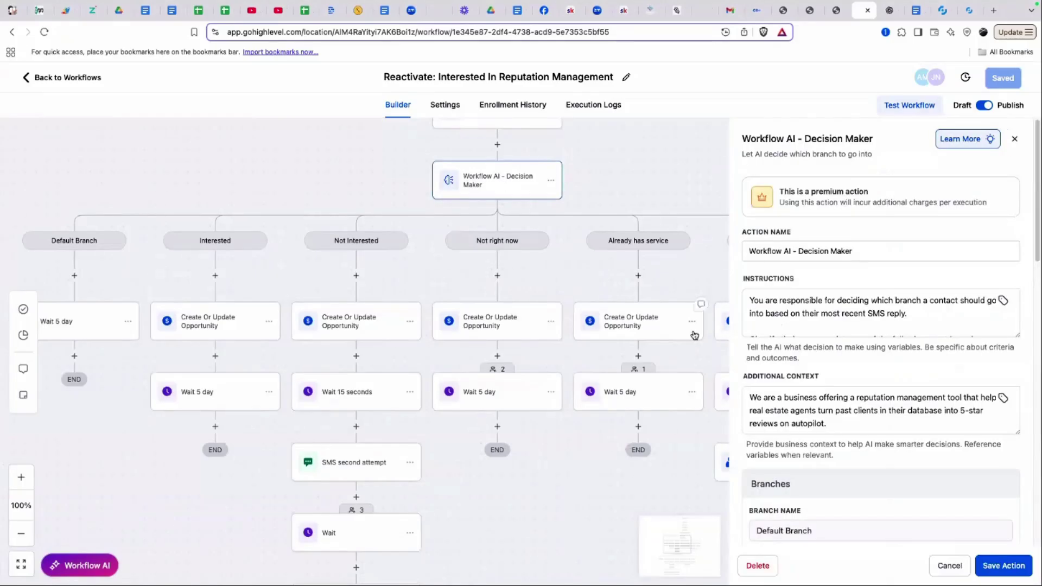
scroll(644, 237, "up", 3)
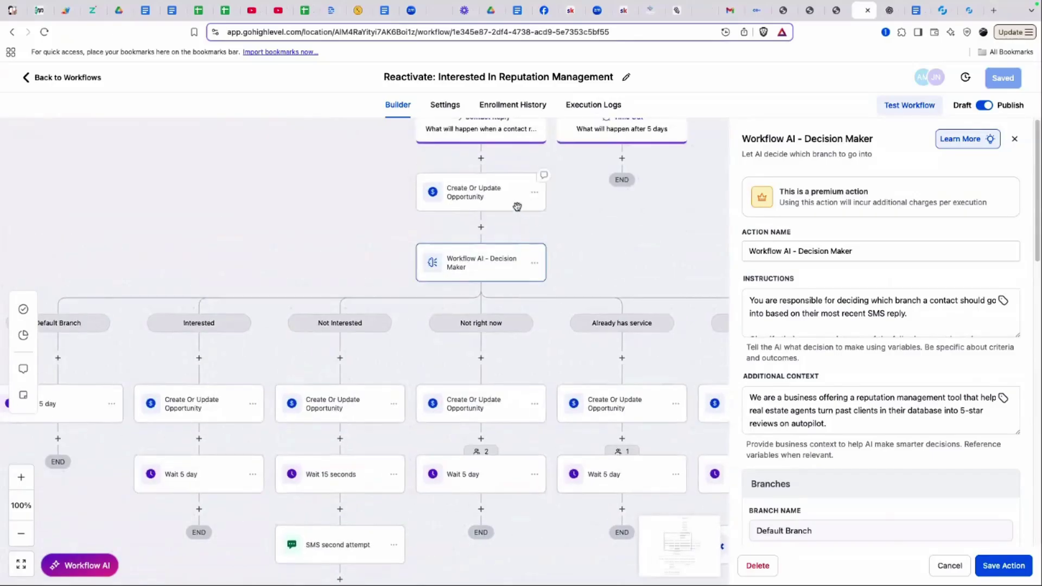
left_click(834, 326)
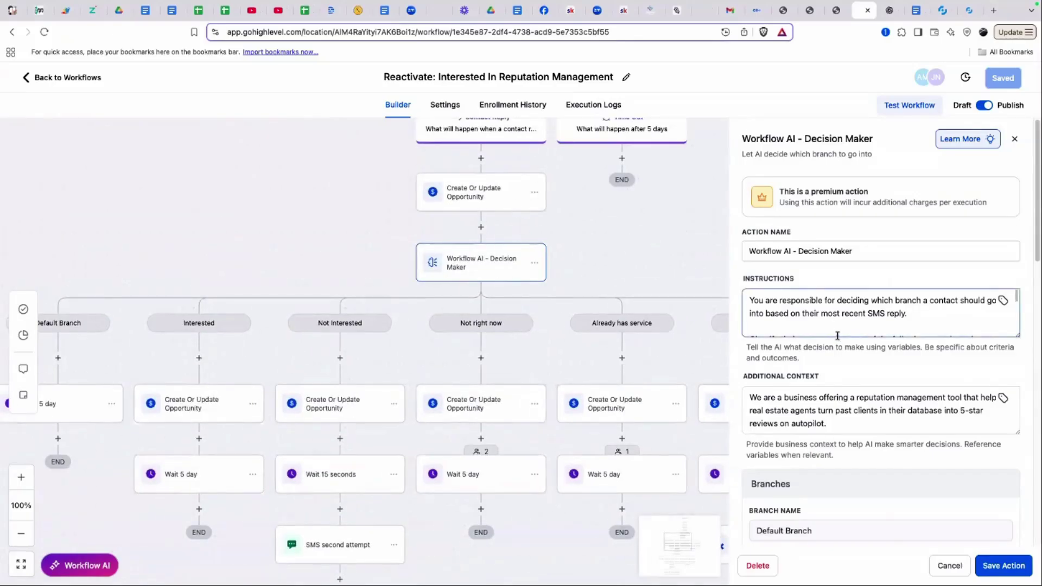
scroll(837, 328, "down", 3)
scroll(831, 321, "up", 3)
Review the Additional Context and the Interested, Not Interested, Not right now and Already has service branches
left_click(811, 399)
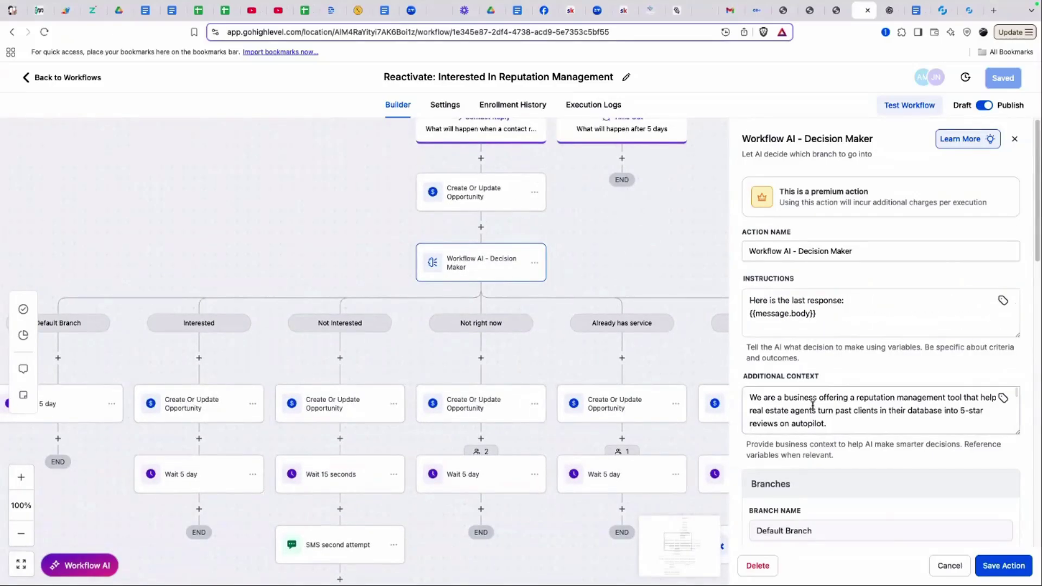
scroll(812, 399, "down", 5)
scroll(825, 380, "down", 5)
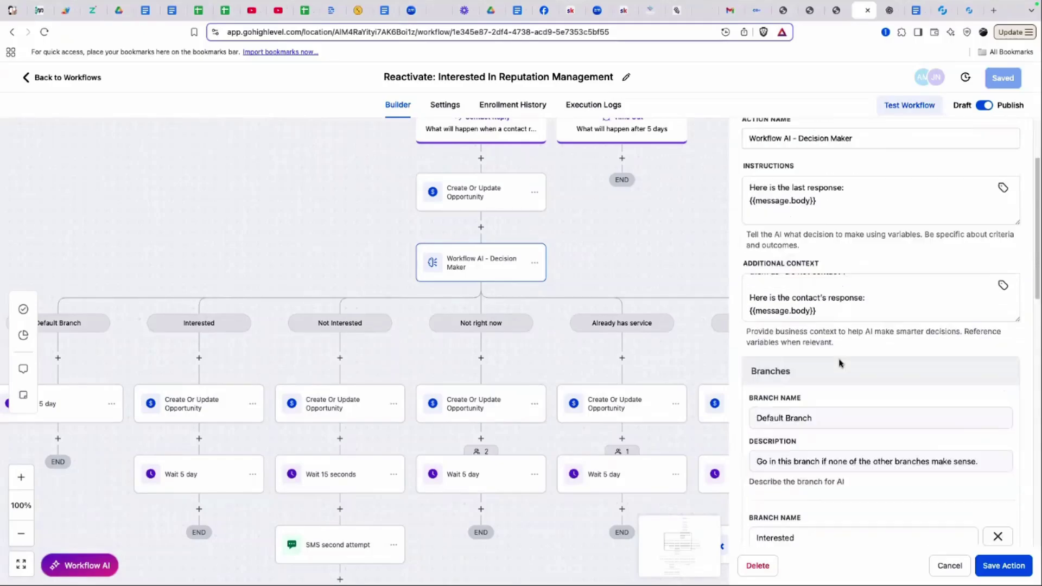
scroll(880, 501, "down", 1)
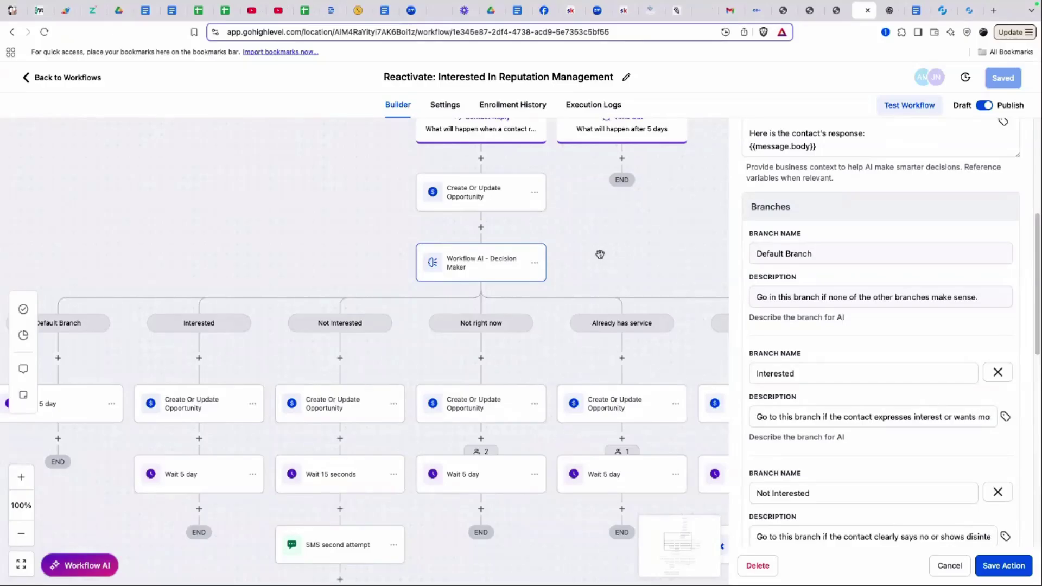
scroll(594, 265, "down", 3)
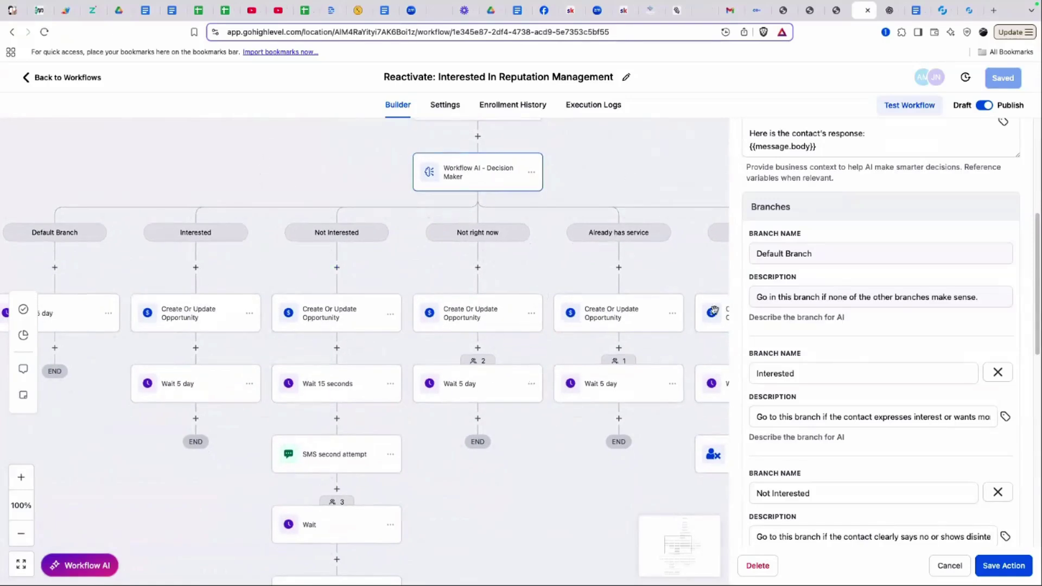
scroll(840, 372, "down", 5)
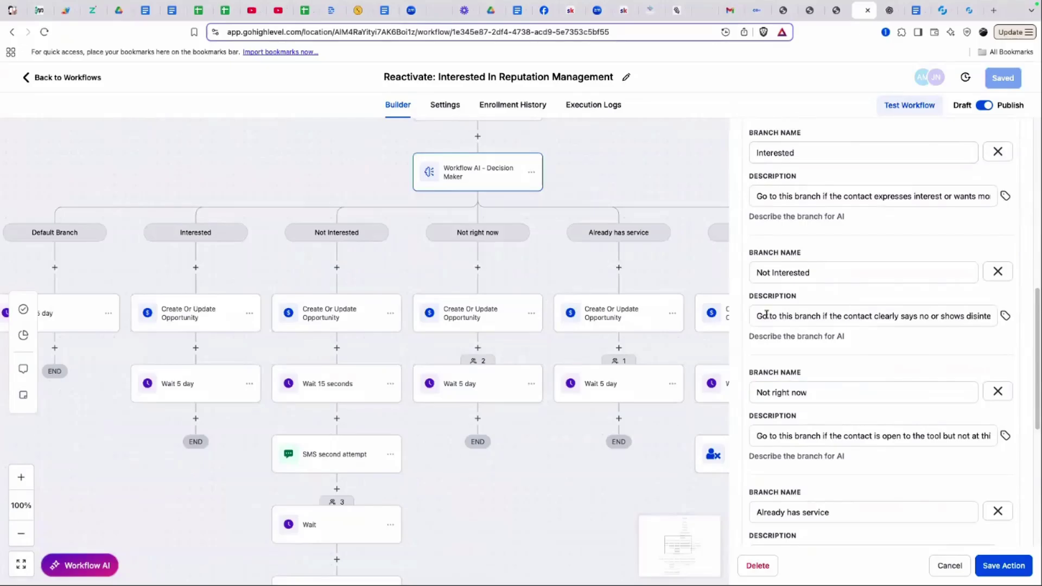
scroll(880, 398, "down", 1)
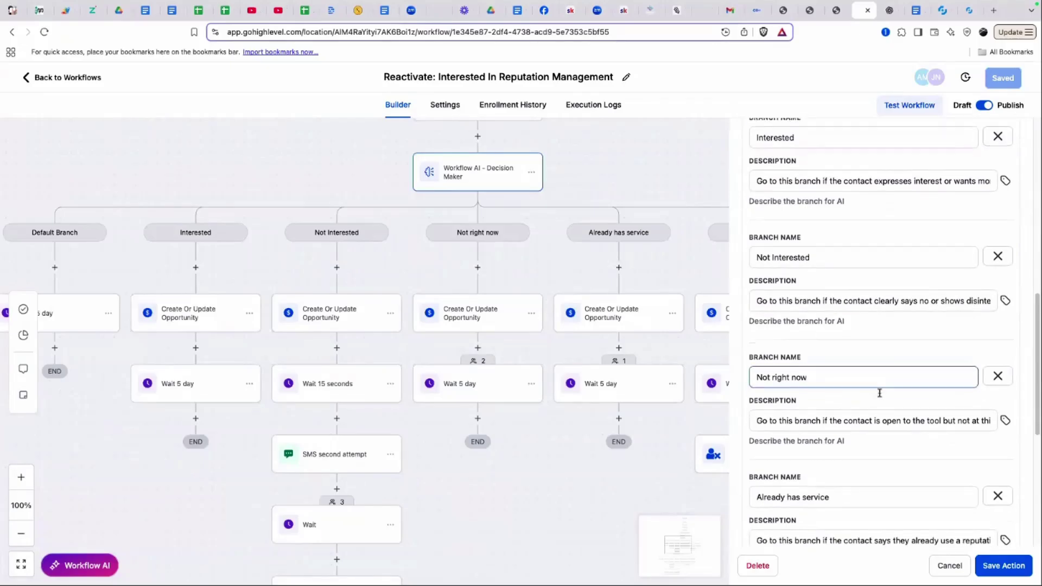
scroll(650, 163, "up", 3)
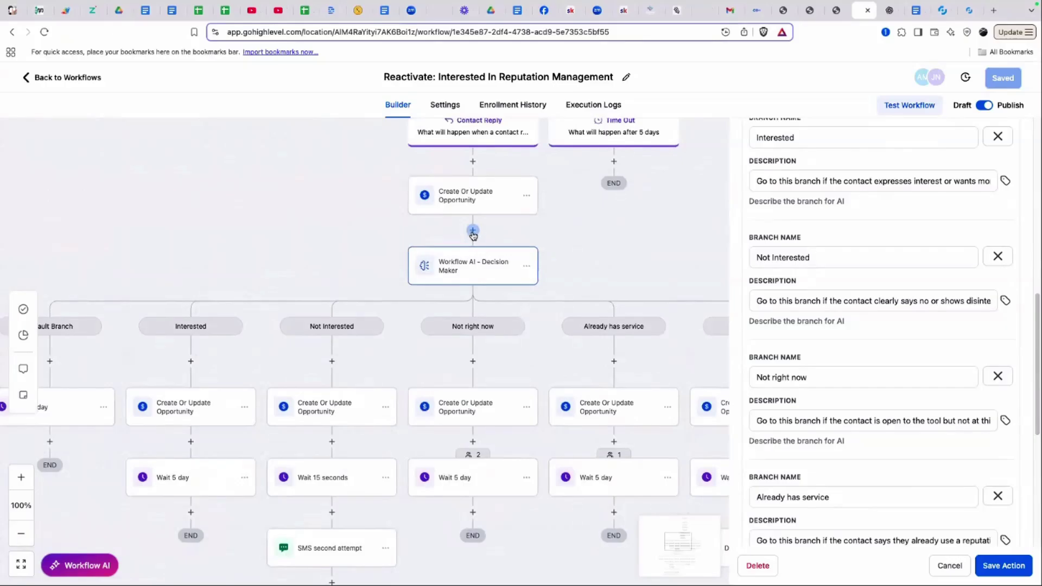
Start adding an If / Else condition above the Decision Maker and review its Condition panel
left_click(474, 232)
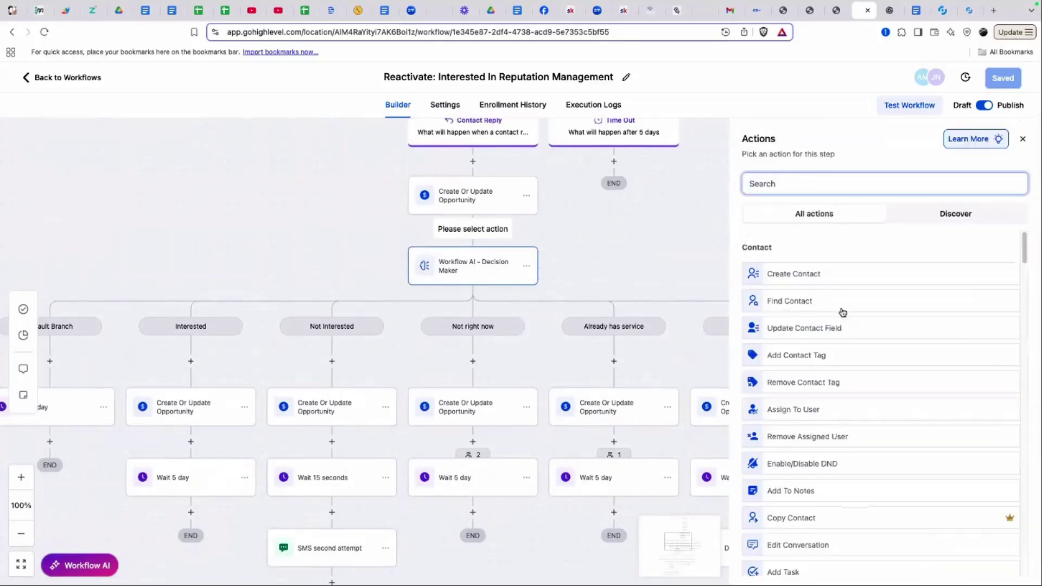
scroll(842, 314, "down", 10)
scroll(843, 317, "down", 5)
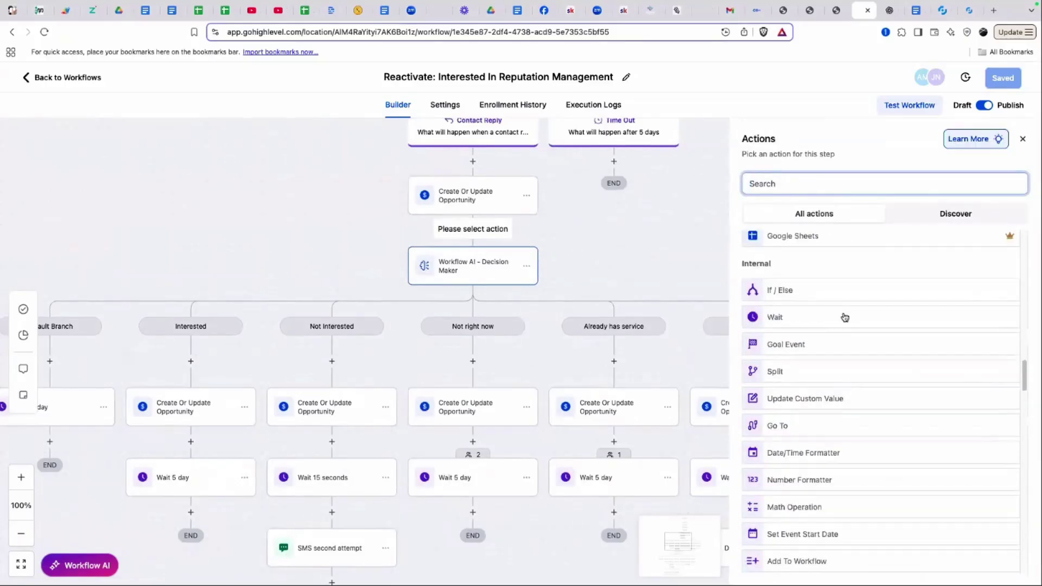
left_click(776, 292)
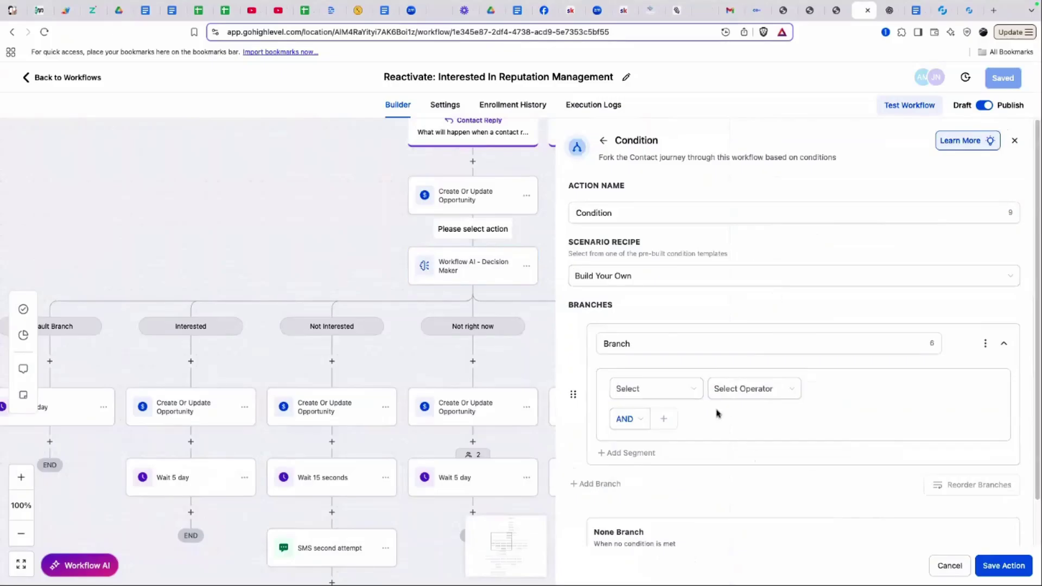
scroll(718, 413, "down", 2)
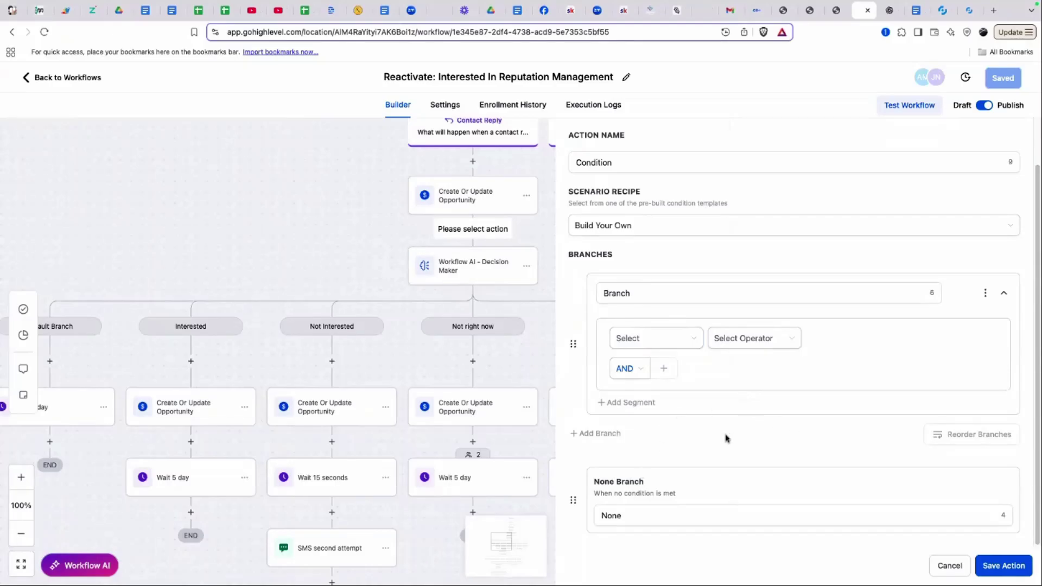
left_click(949, 566)
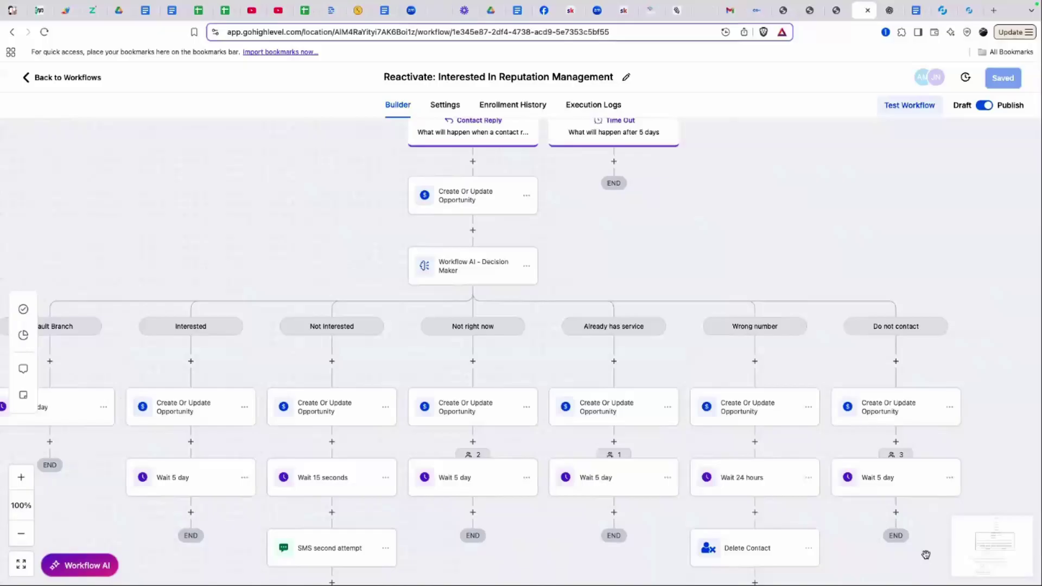
left_click_drag(573, 279, 602, 220)
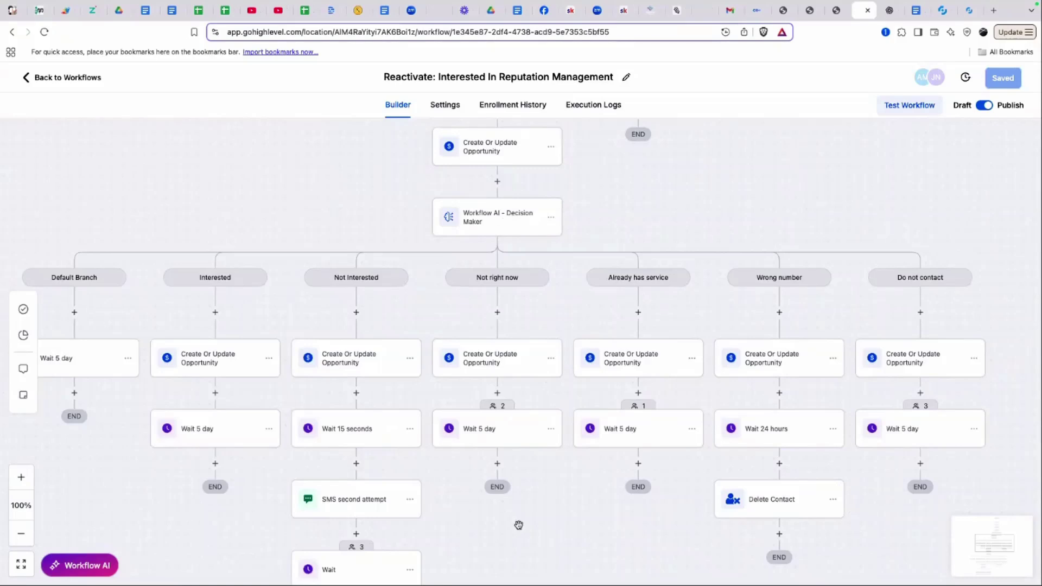
scroll(643, 251, "down", 10)
scroll(649, 251, "down", 2)
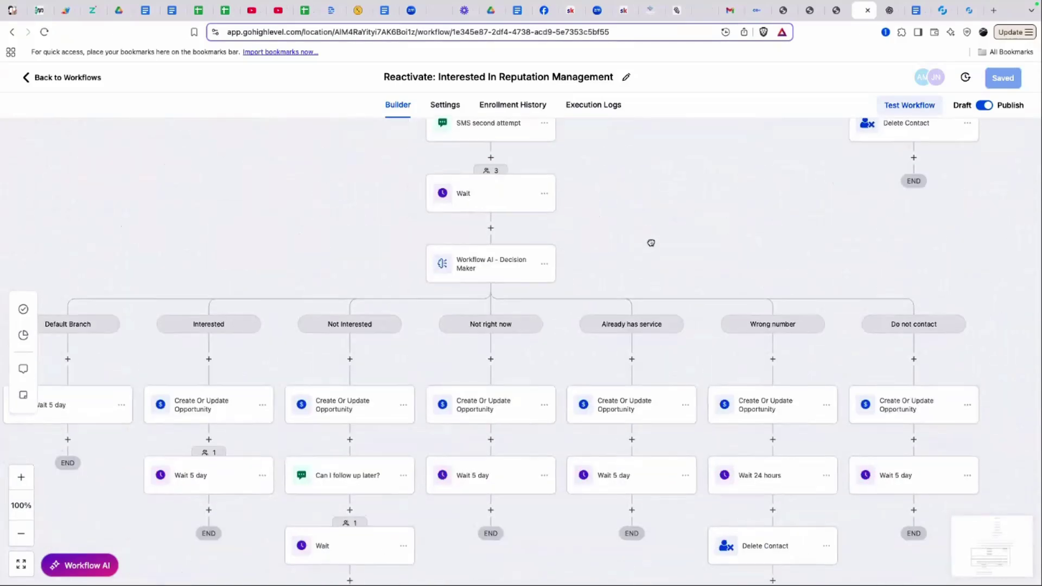
scroll(627, 317, "up", 4)
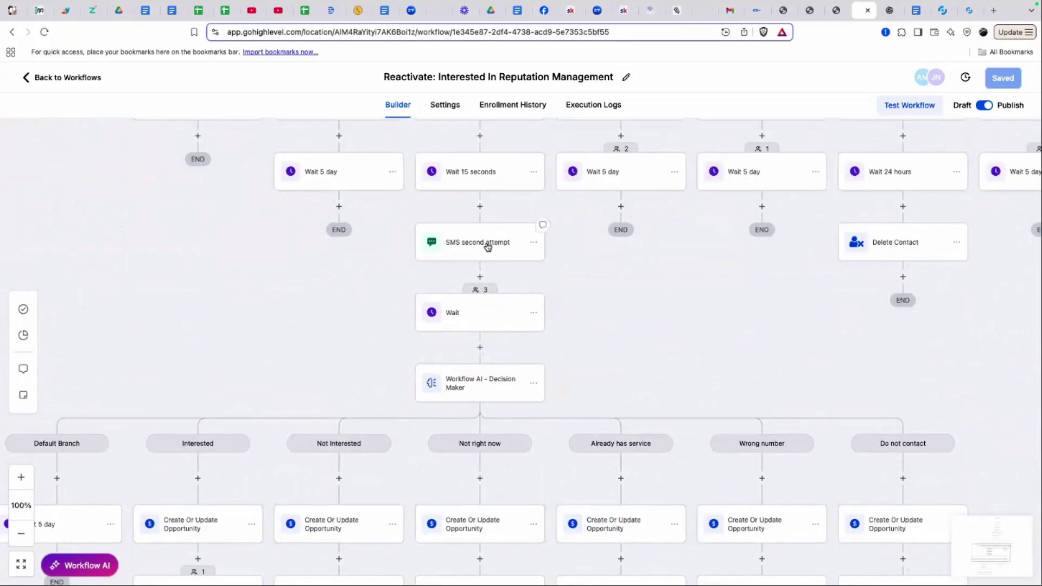
scroll(552, 300, "down", 3)
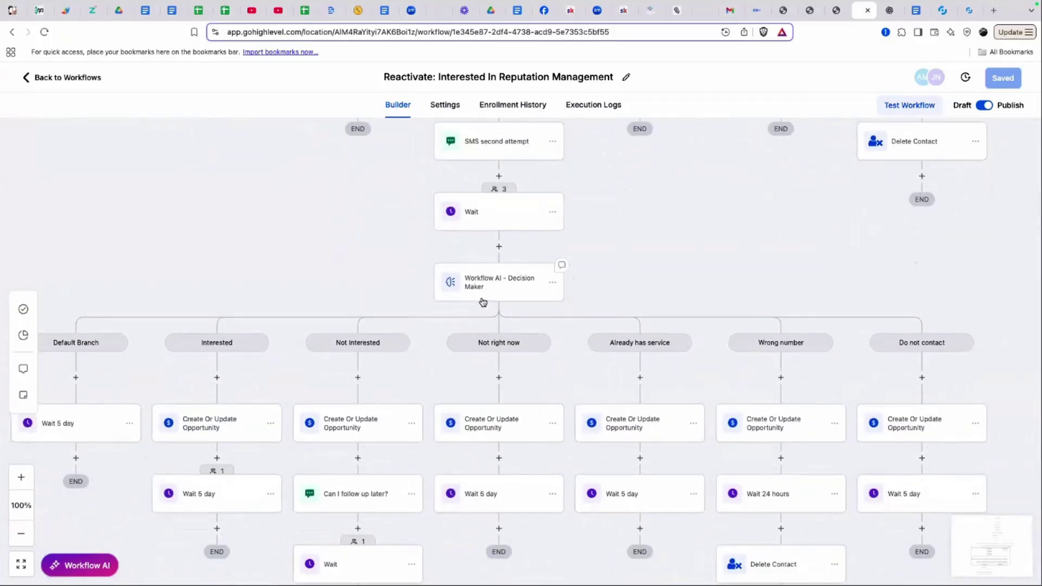
left_click(498, 290)
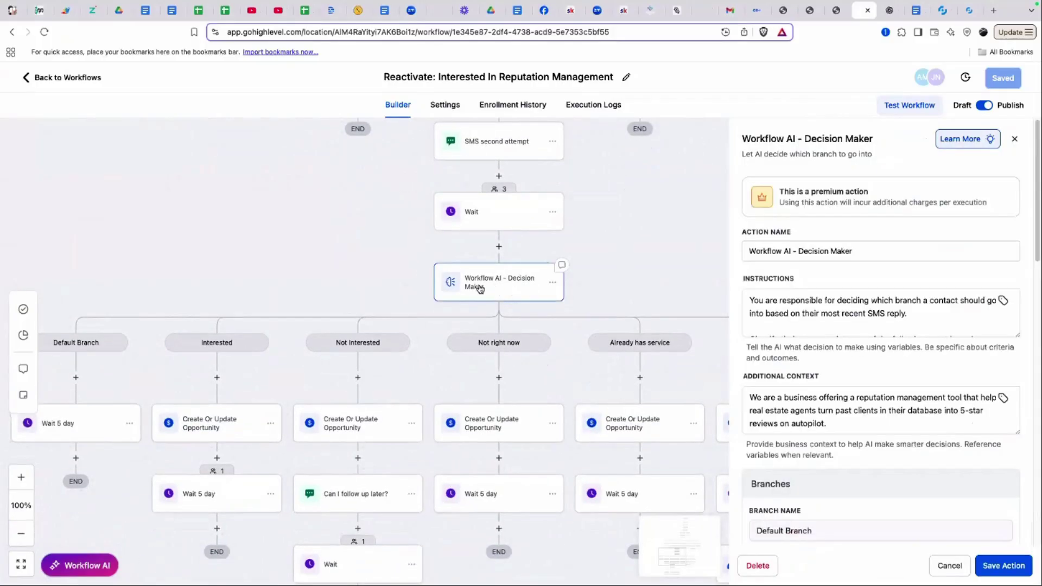
left_click(808, 312)
scroll(810, 321, "down", 5)
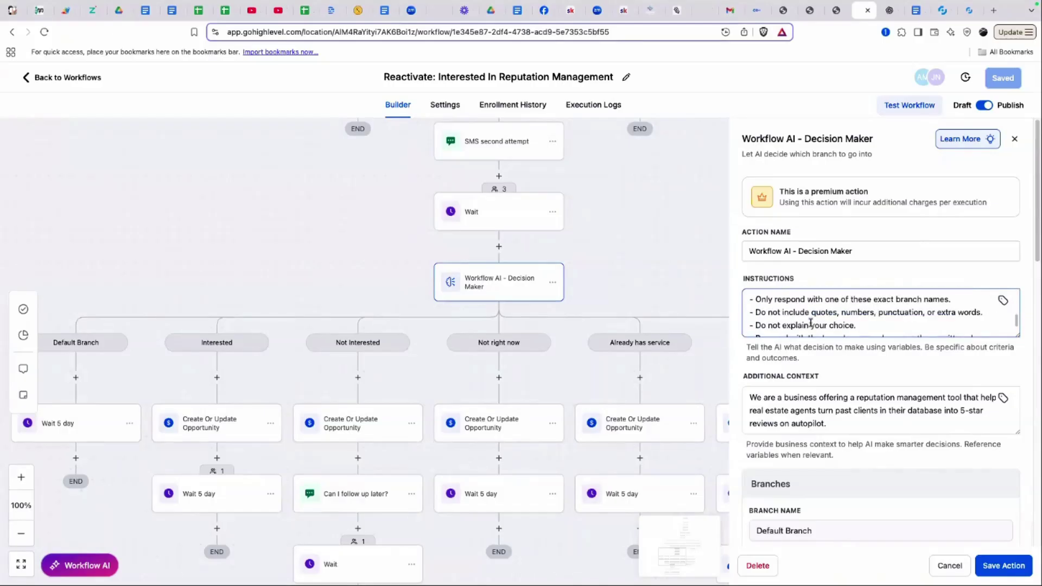
scroll(810, 324, "down", 3)
scroll(810, 323, "down", 1)
scroll(823, 399, "down", 6)
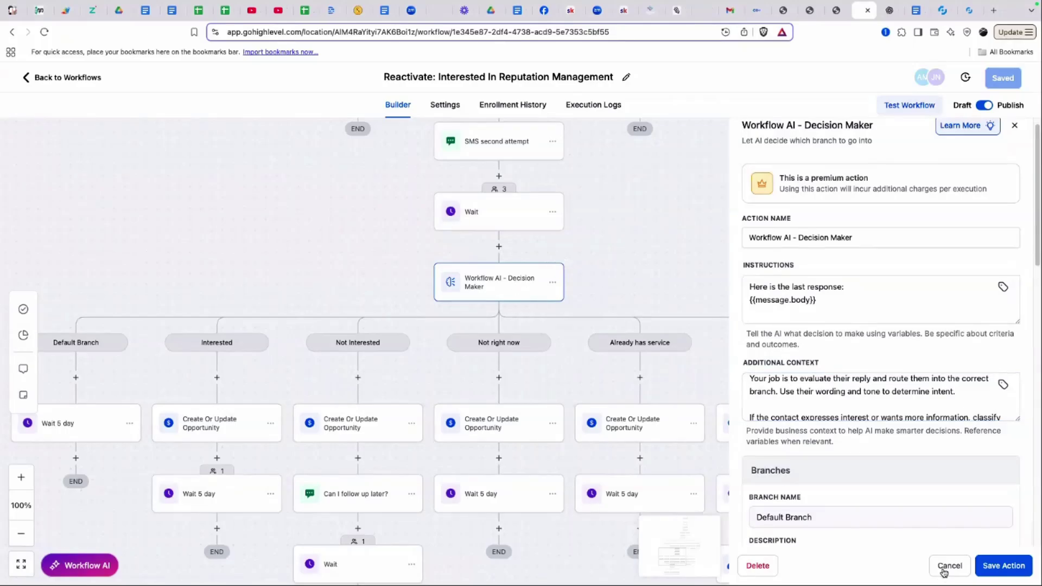
left_click(946, 569)
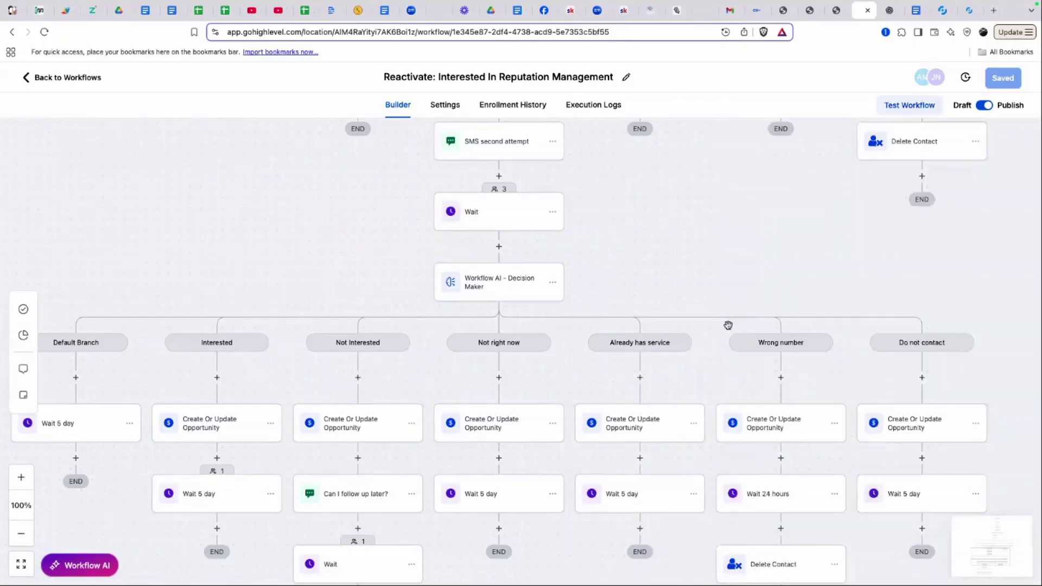
Zoom out to 58% and frame both Decision Makers with their seven branches
left_click(16, 540)
left_click(17, 541)
left_click(16, 541)
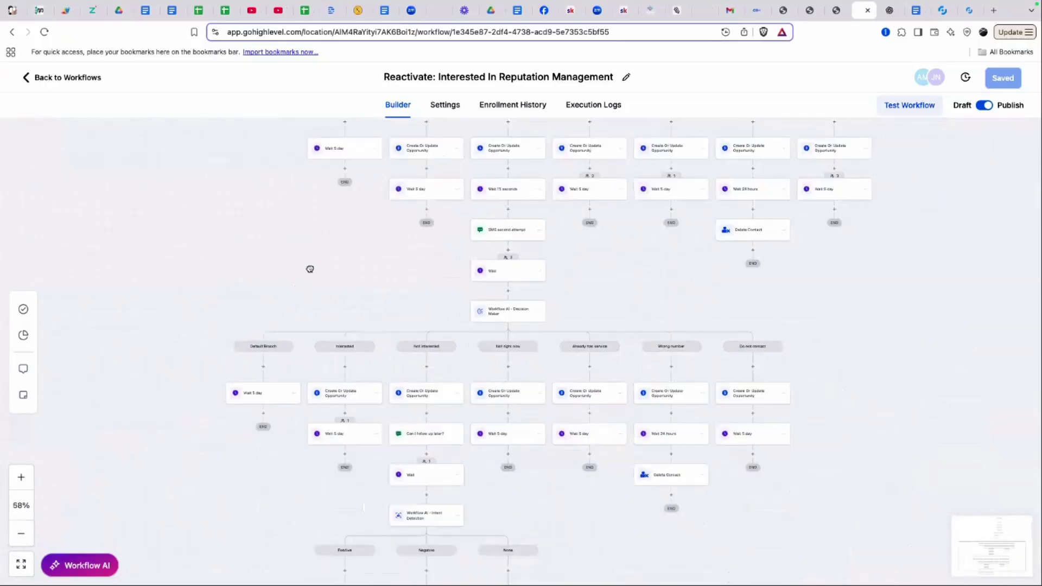
left_click_drag(310, 269, 150, 370)
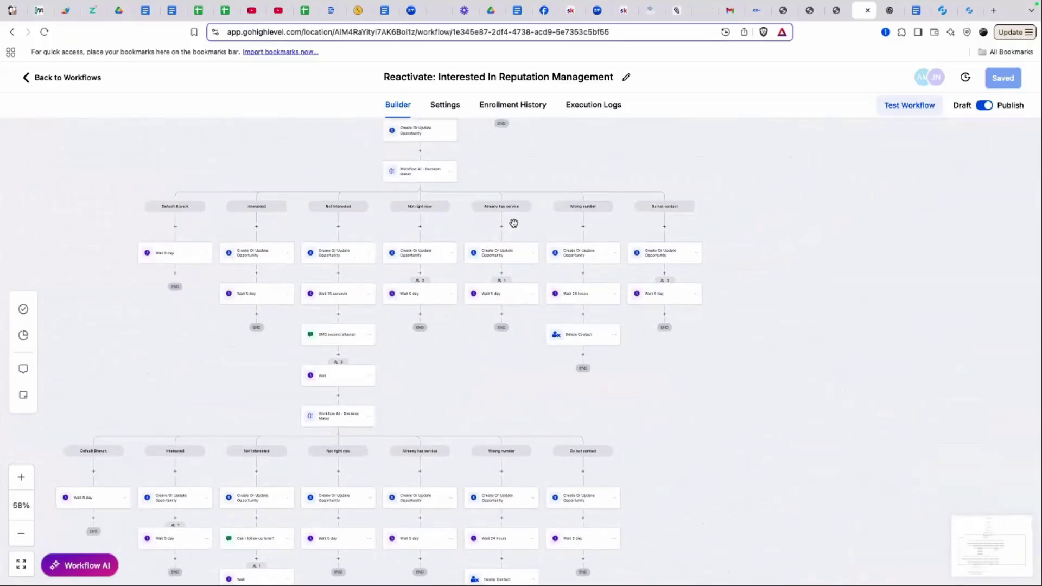